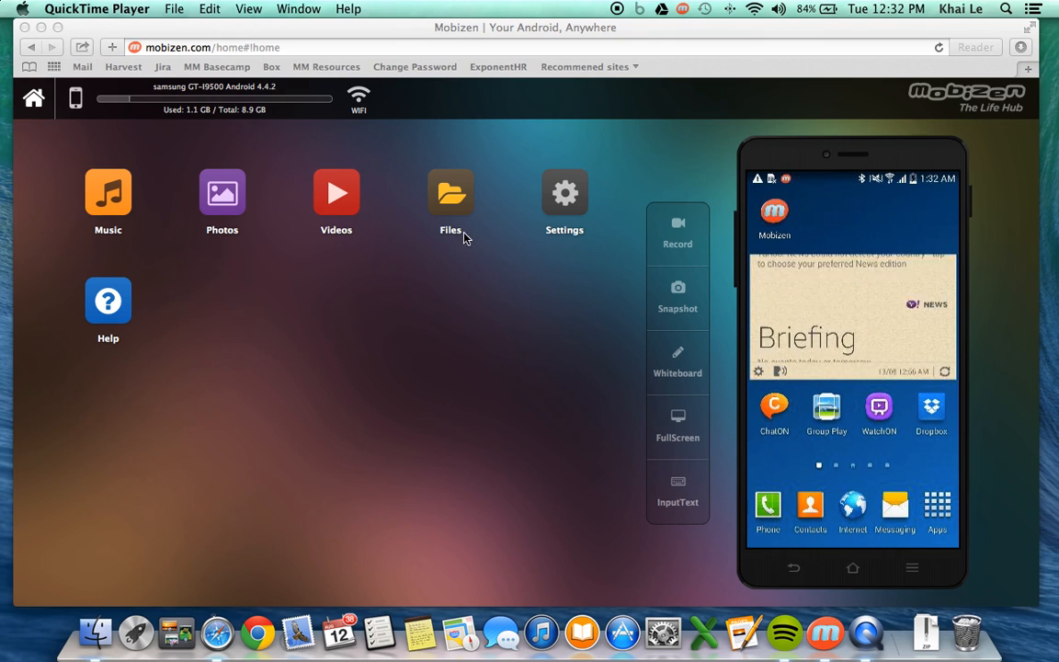
- Look up the Mac's IP address in the network preferences of the connected Wi-Fi, then close the preferences
left_click(752, 8)
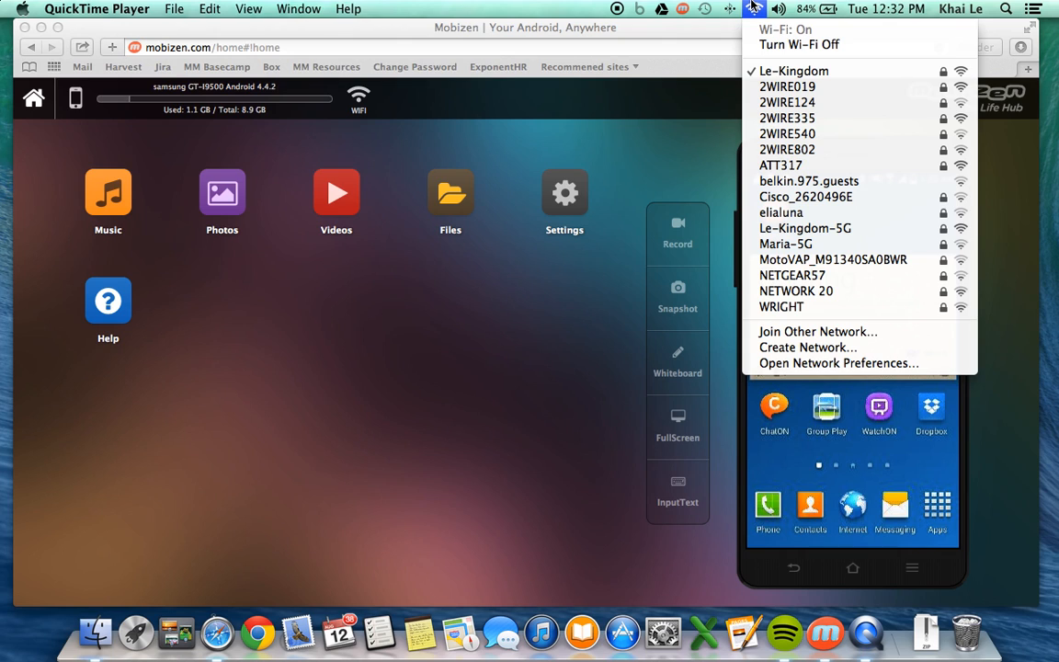
left_click(669, 41)
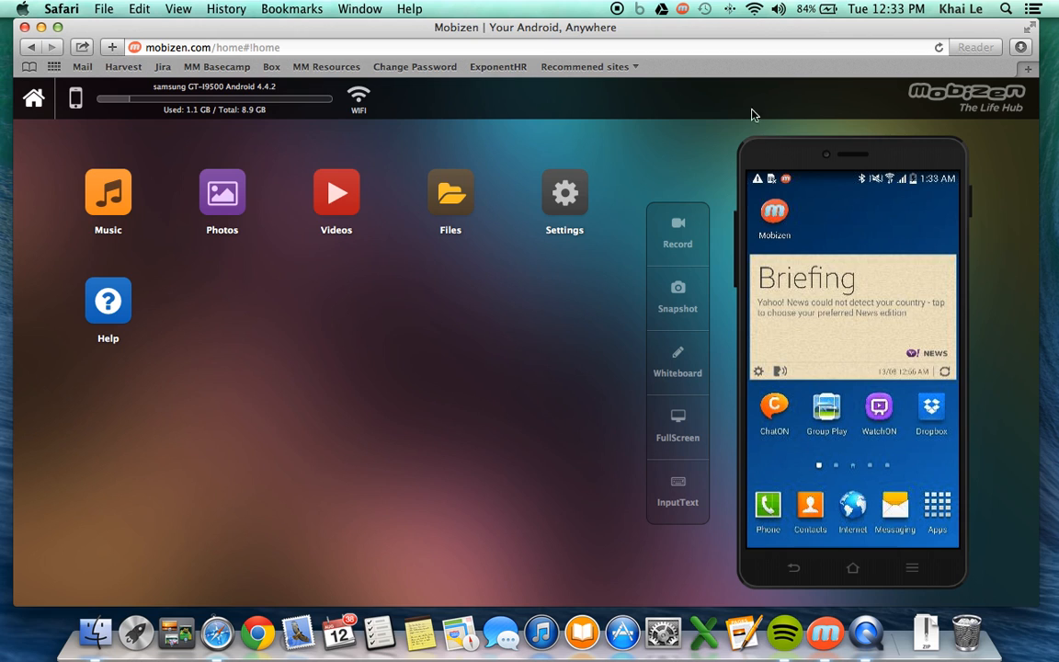
left_click(754, 8)
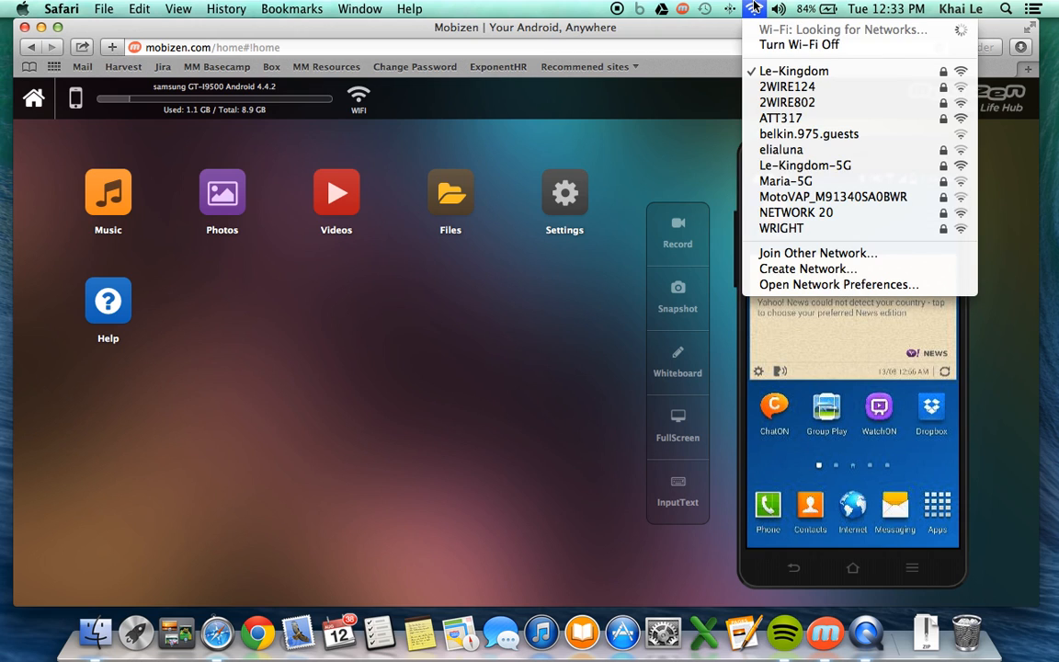
left_click(836, 285)
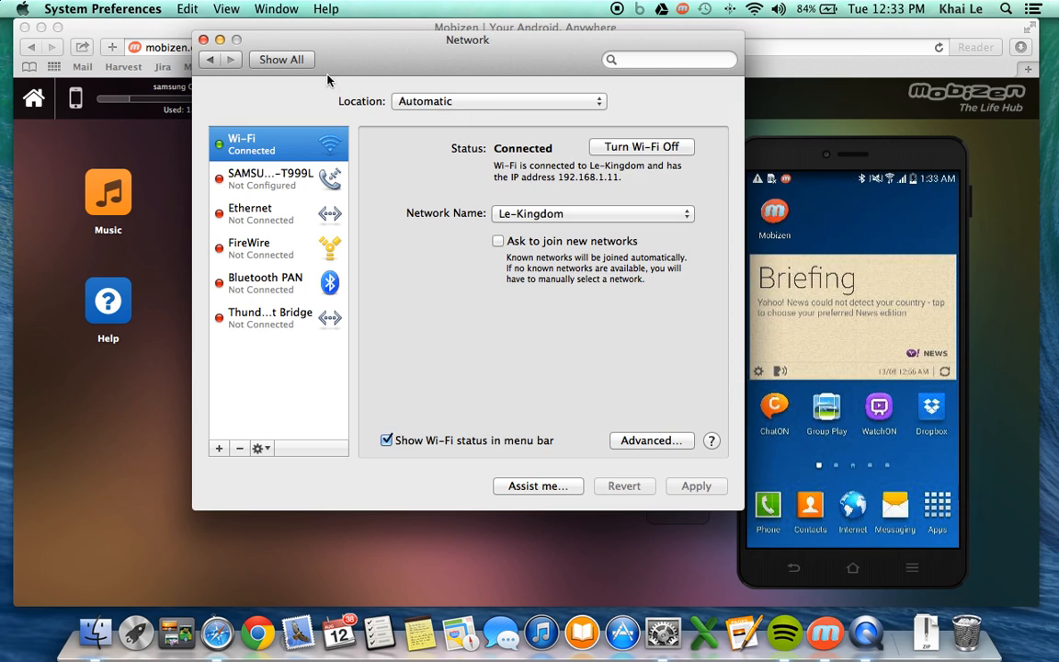
left_click(181, 34)
- Find and launch Charles with a Spotlight search, and stop its traffic recording
left_click(1008, 8)
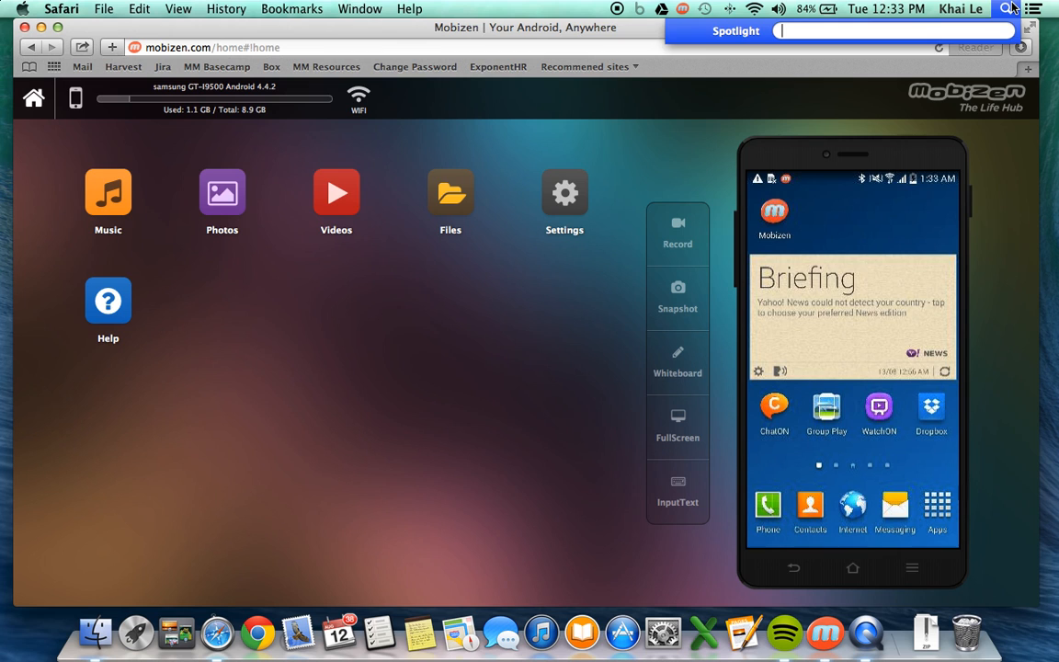
type("charles")
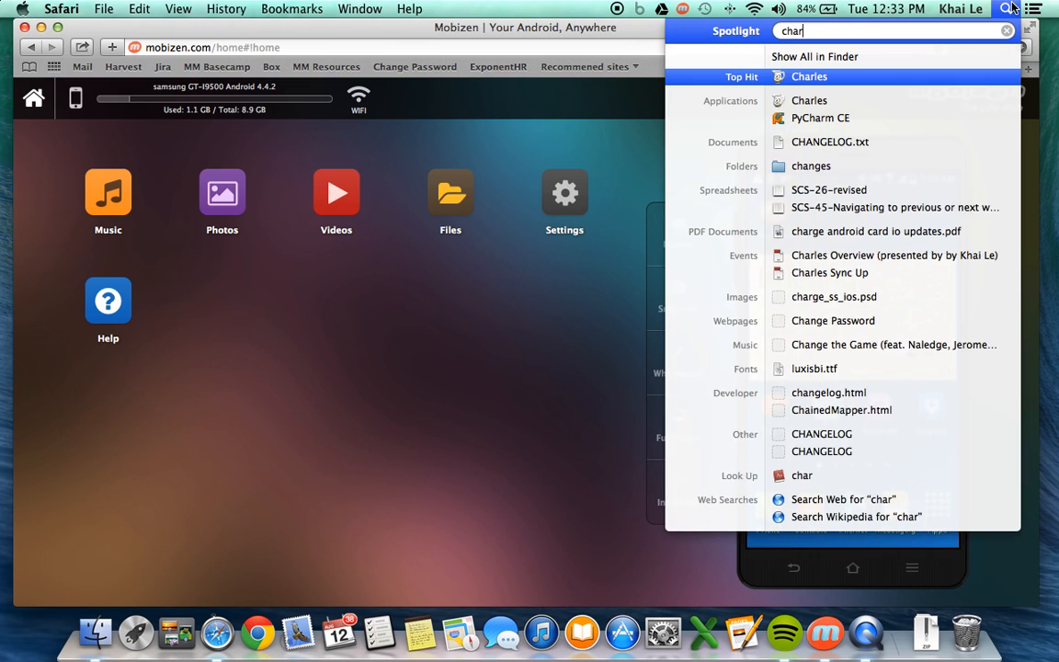
key("Return")
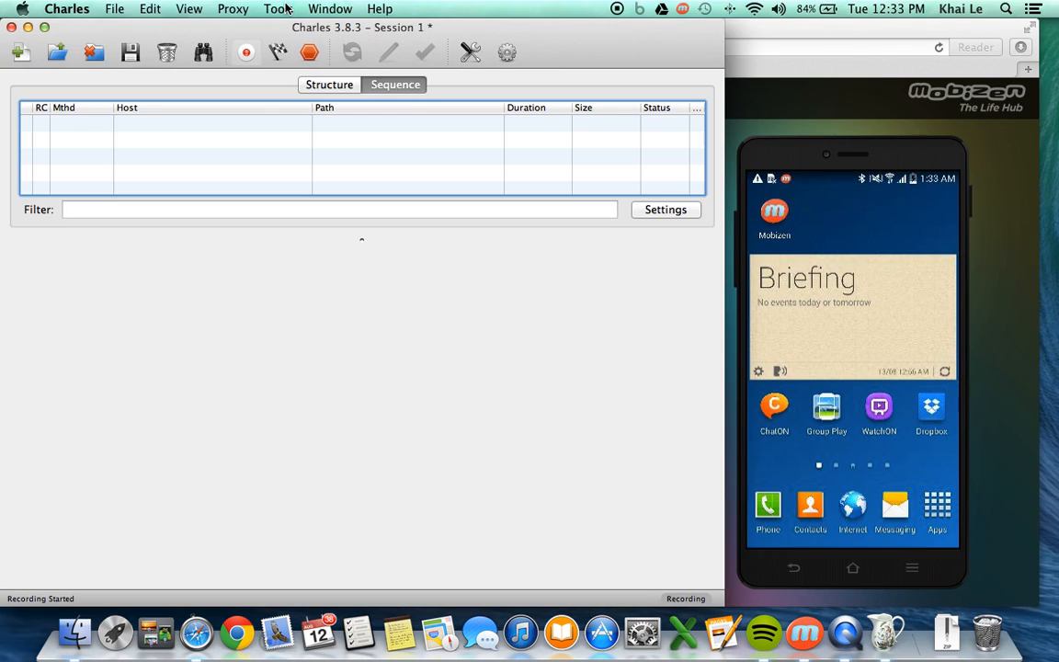
left_click(240, 52)
- Check the HTTP proxy port in the proxy settings and accept the settings
left_click(234, 9)
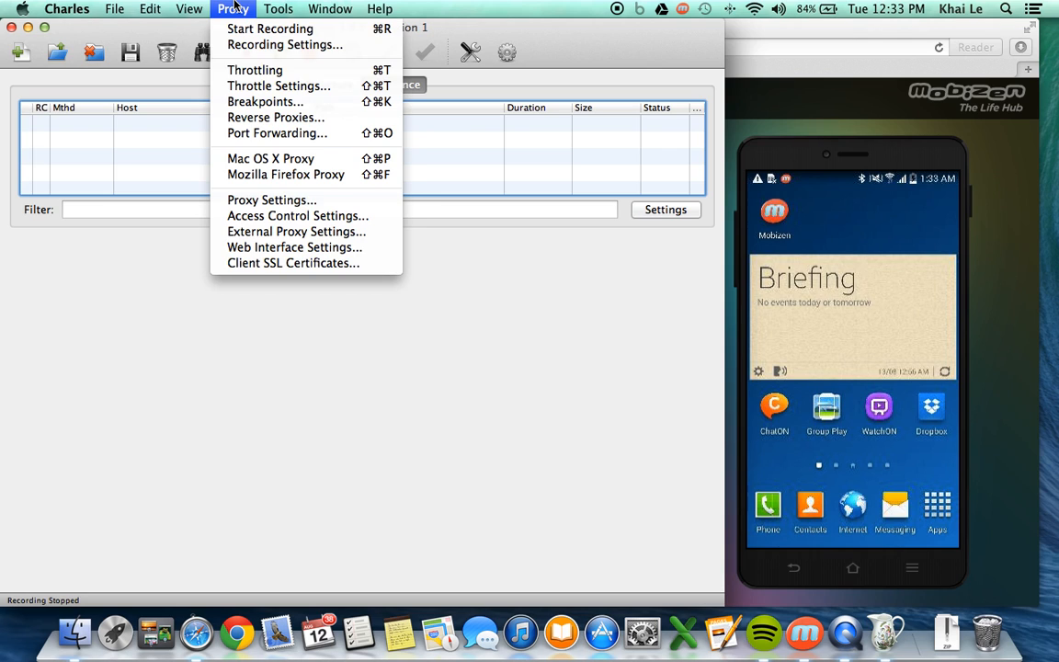
left_click(278, 201)
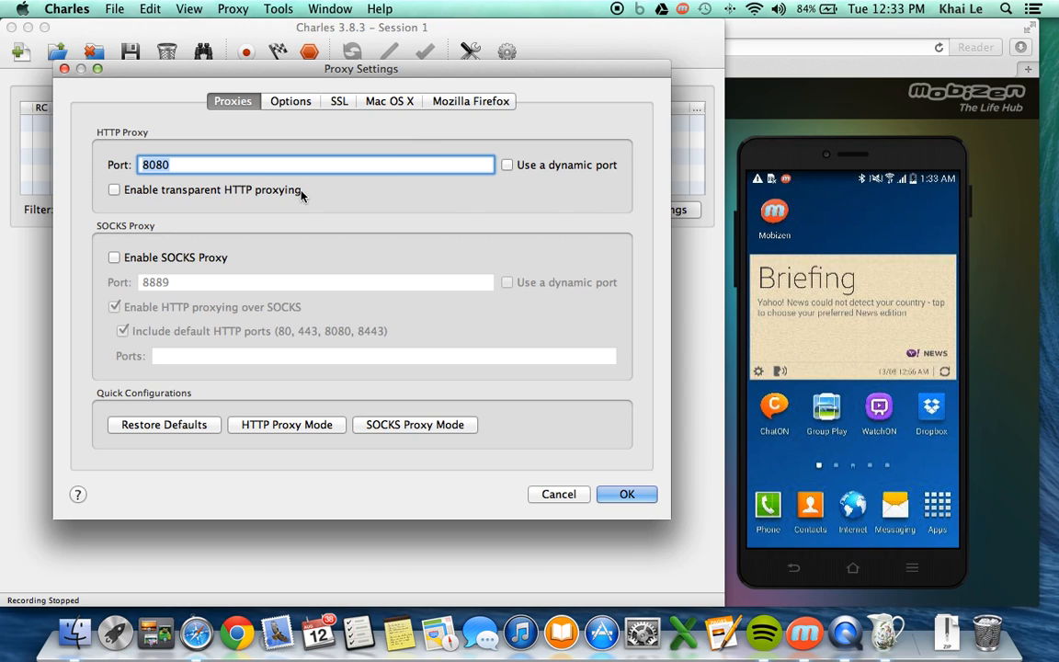
left_click(636, 496)
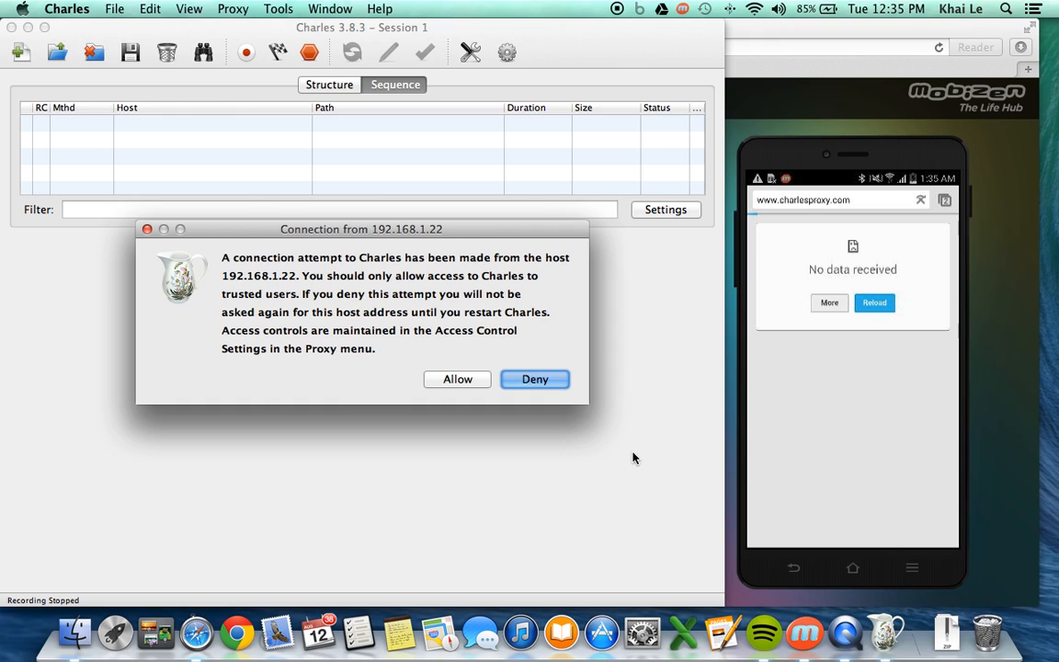
- Allow the phone at 192.168.1.22 to connect to the proxy and start recording its traffic
left_click(457, 379)
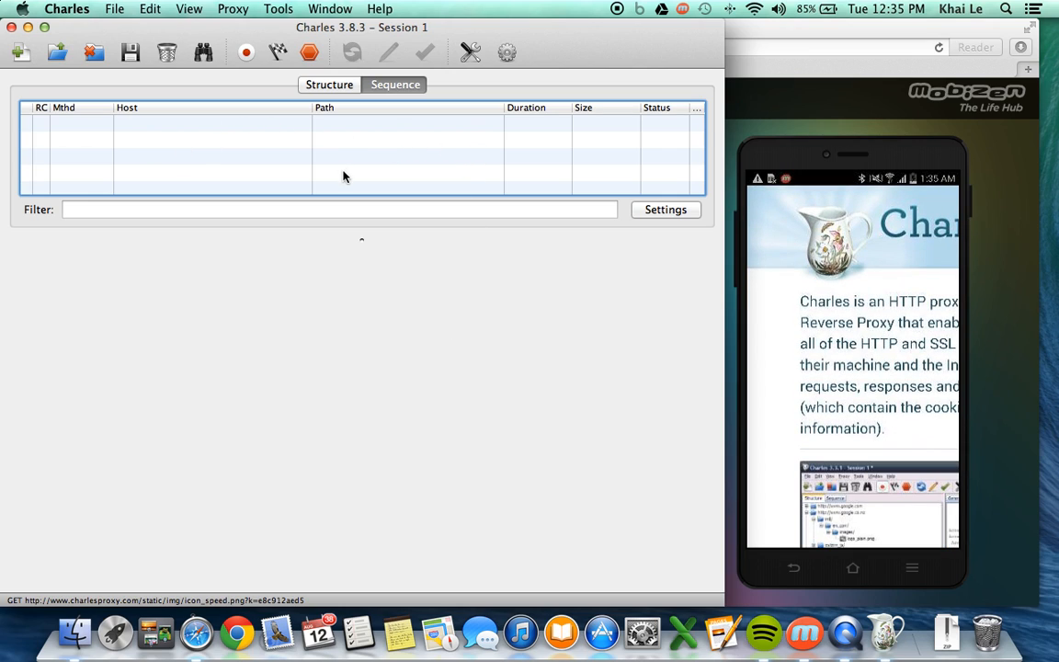
left_click(246, 55)
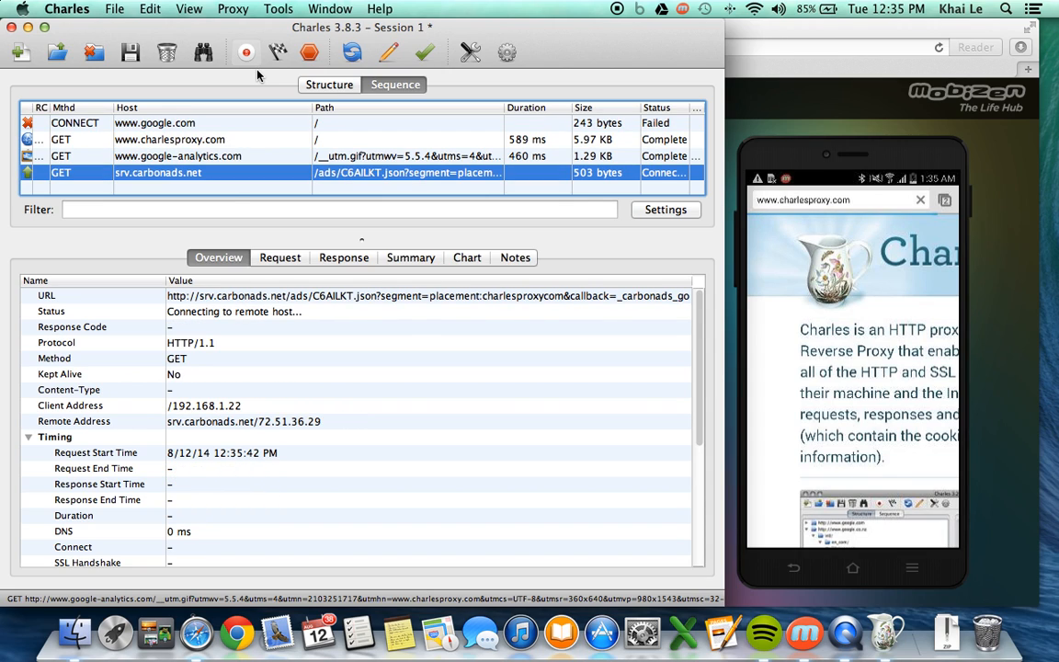
left_click(256, 140)
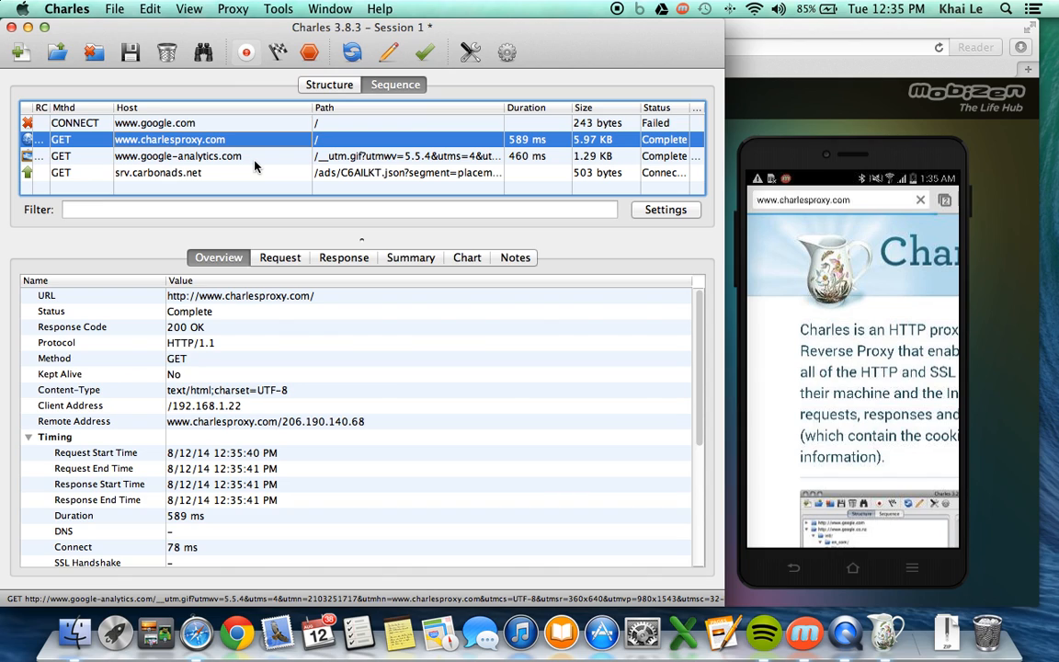
left_click(258, 158)
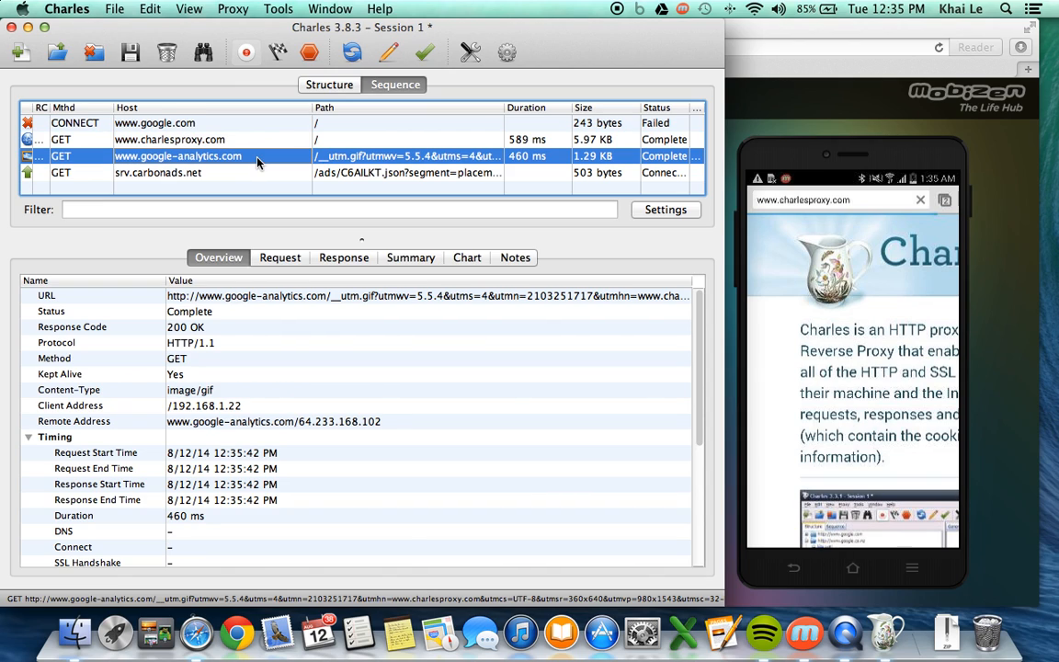
left_click(259, 173)
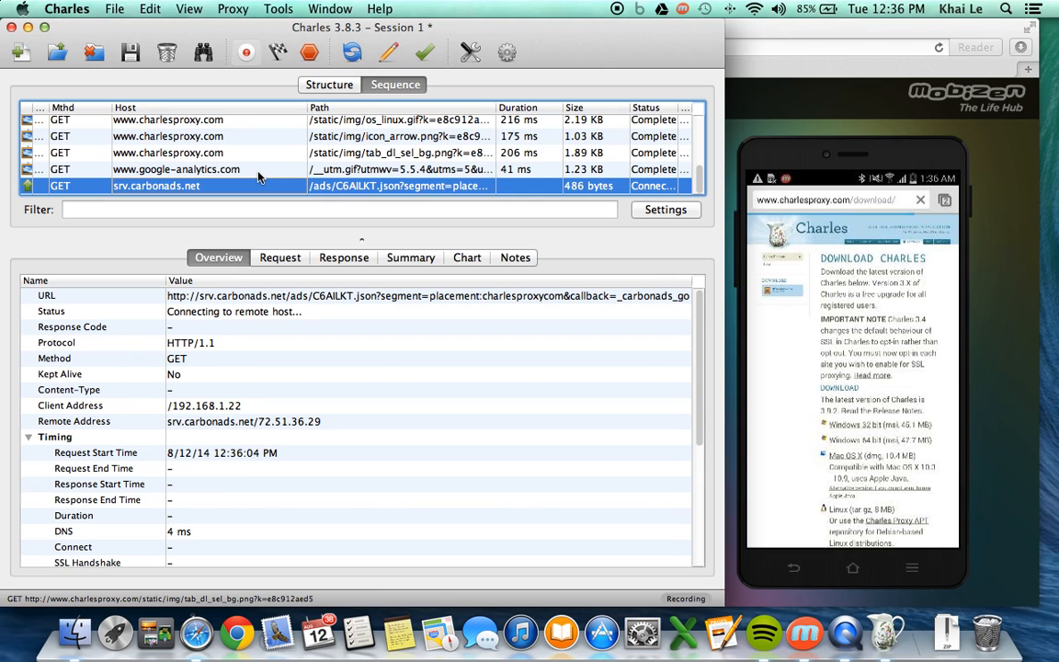
scroll(263, 165, "up", 10)
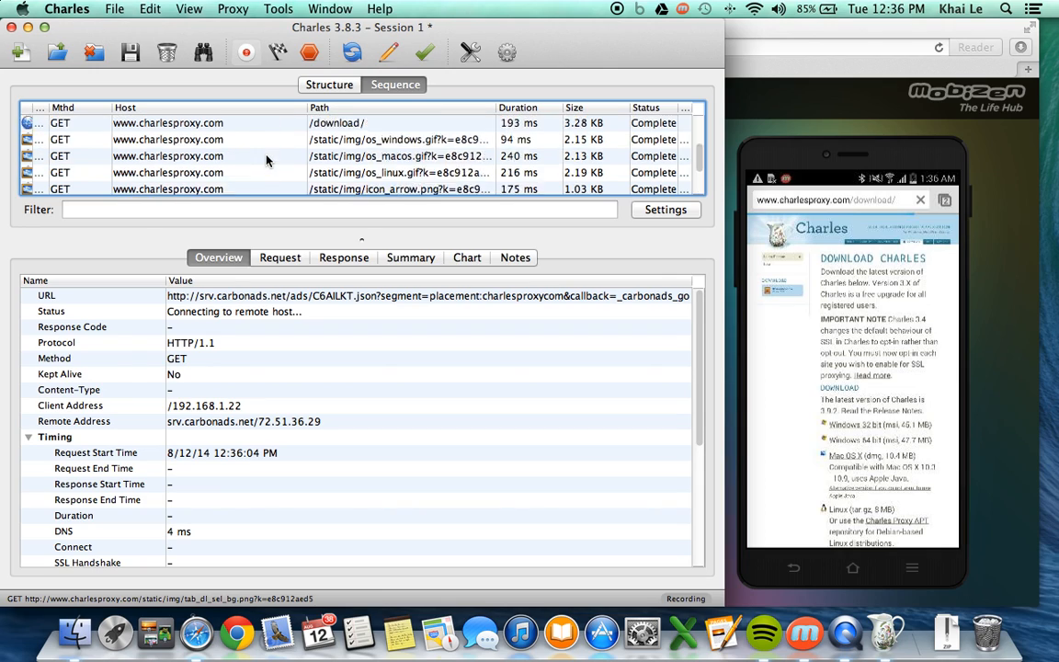
scroll(266, 161, "down", 10)
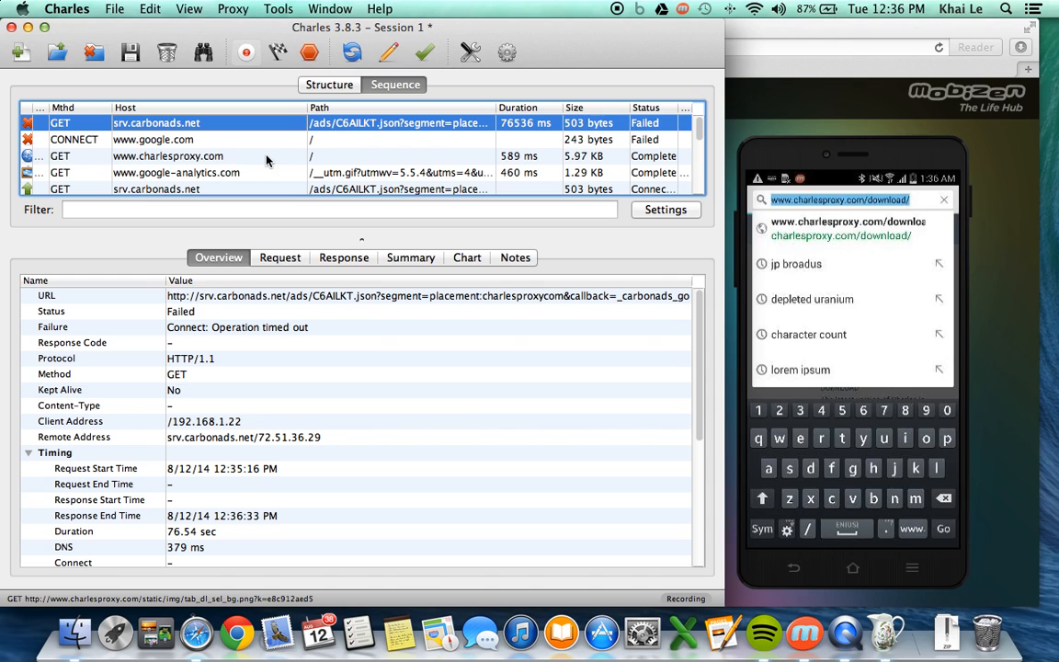
- Open google.com in the phone's browser to send a secure request through the proxy
type("goo")
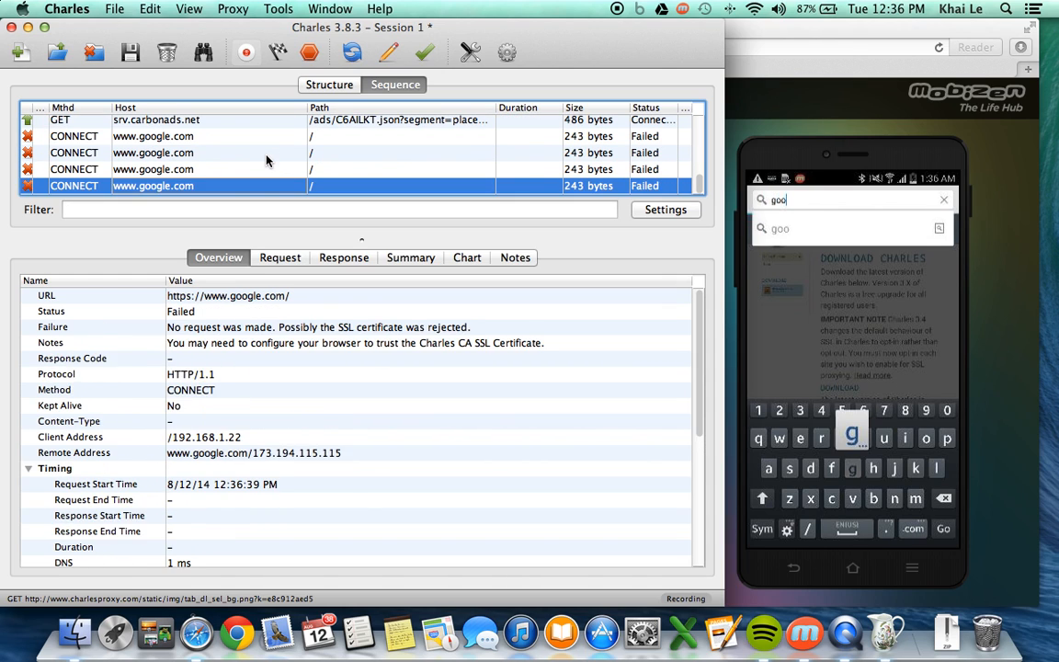
type("gle.com")
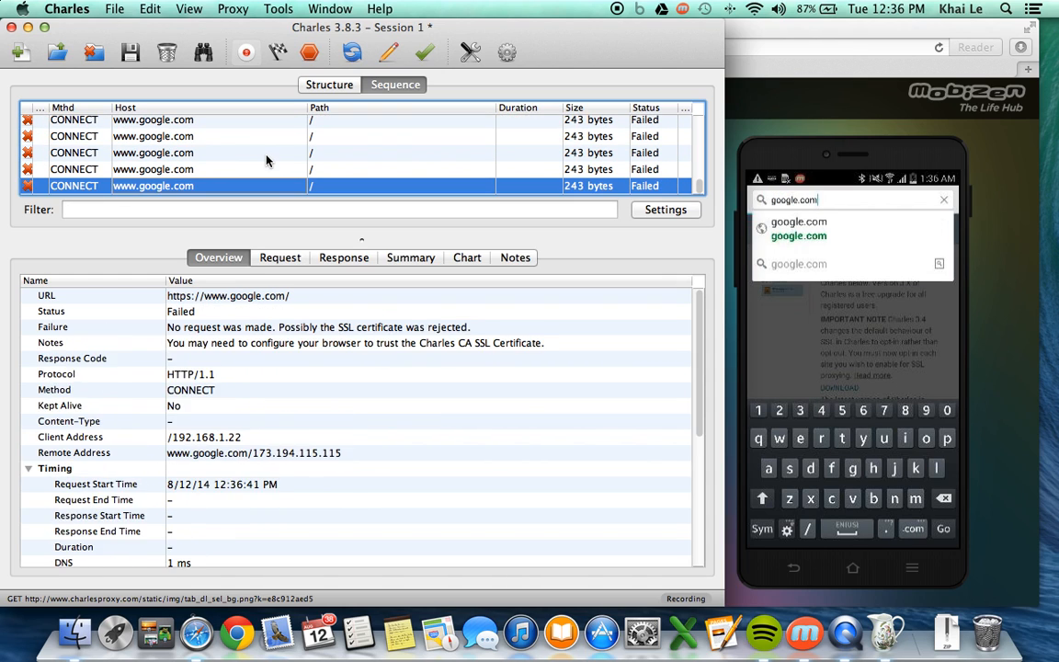
key("Return")
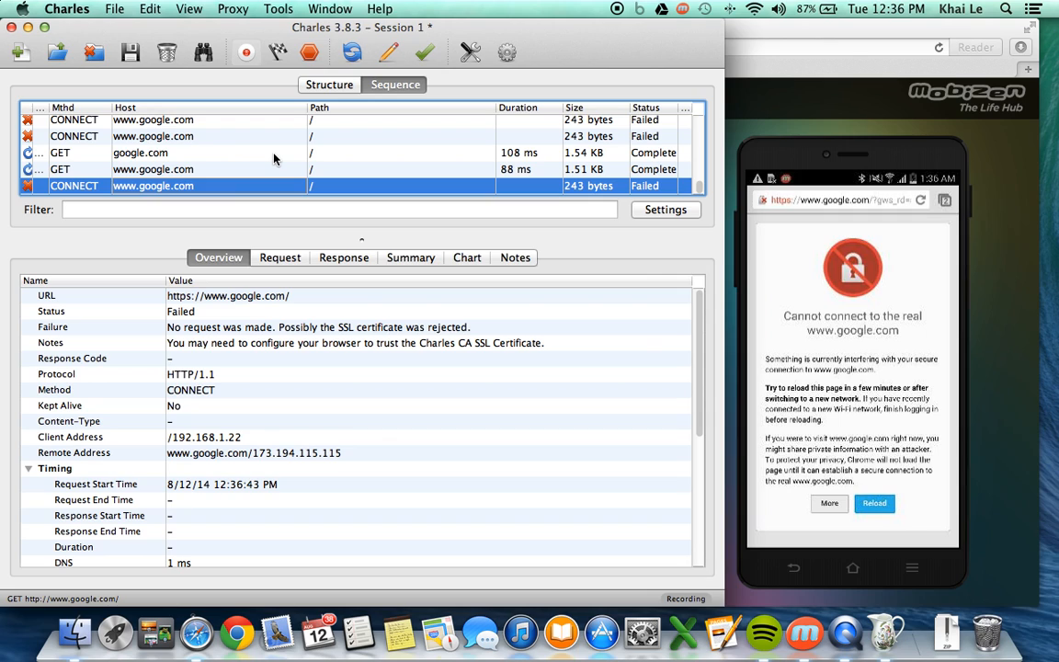
scroll(295, 165, "up", 5)
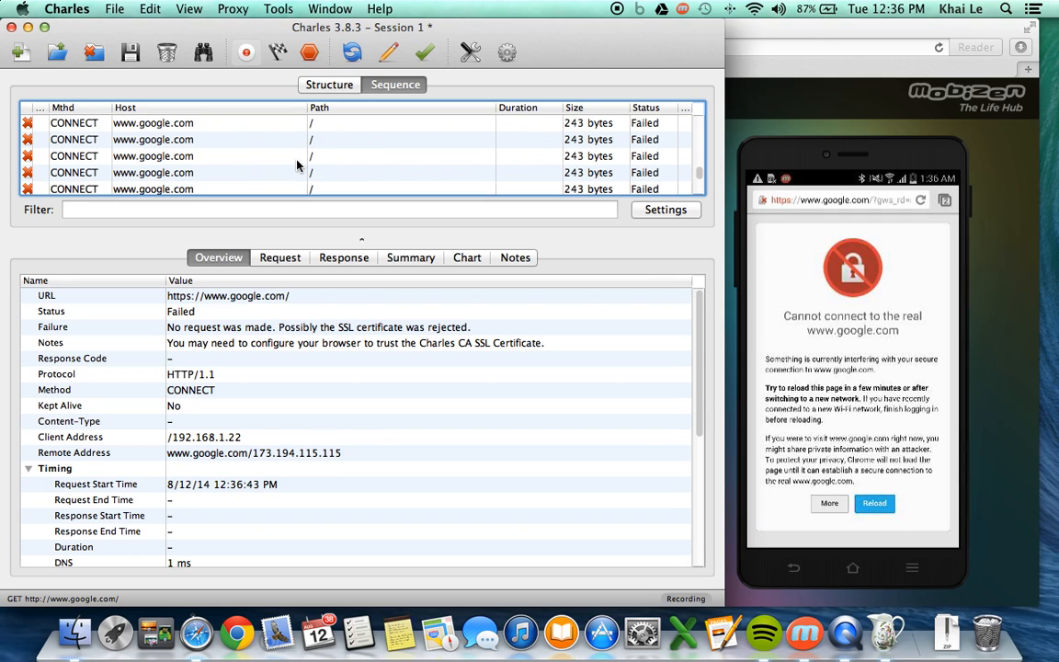
scroll(297, 166, "down", 5)
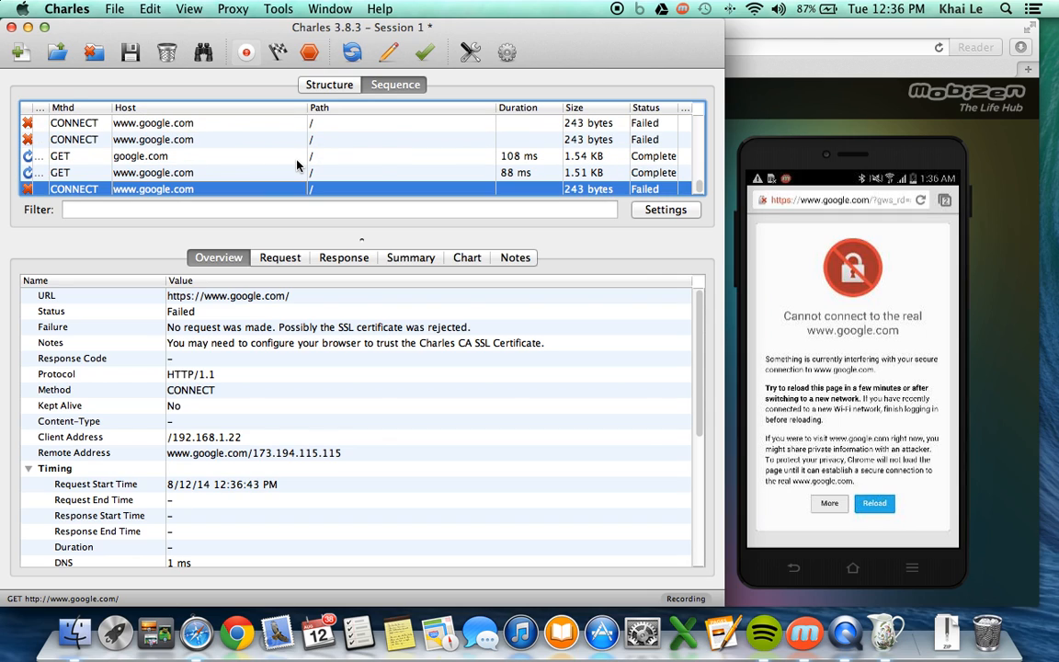
left_click(206, 142)
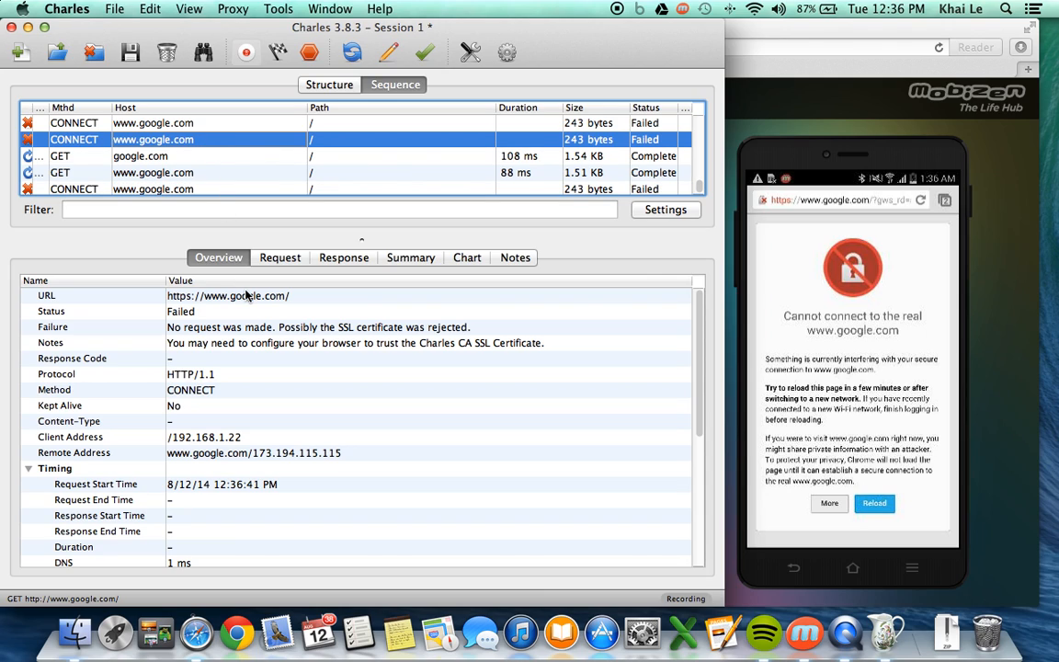
left_click(179, 297)
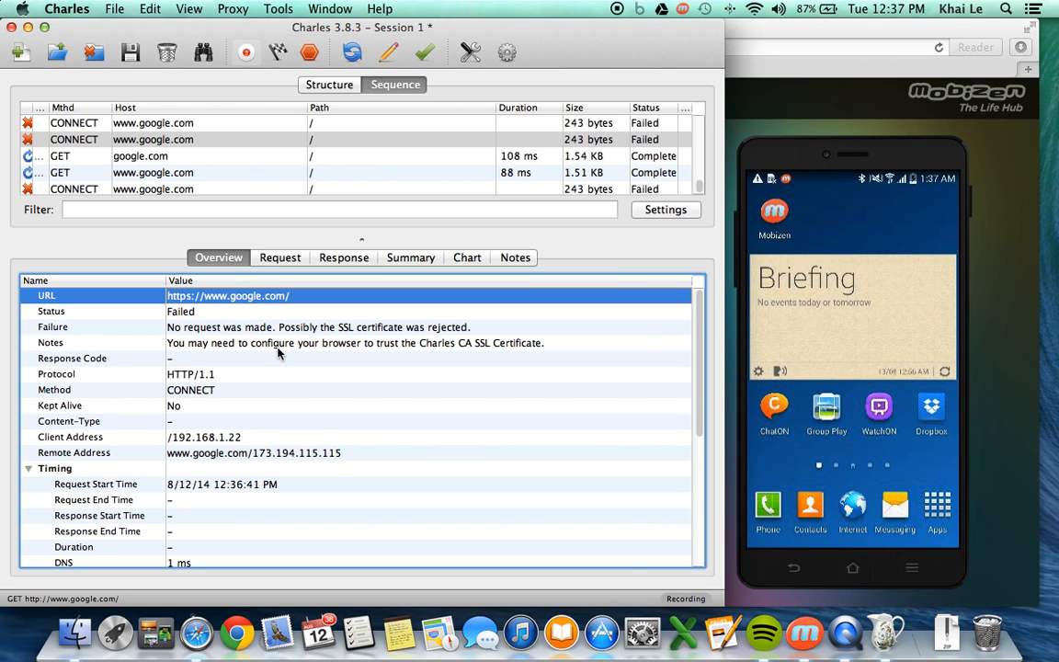
left_click(27, 27)
left_click(219, 632)
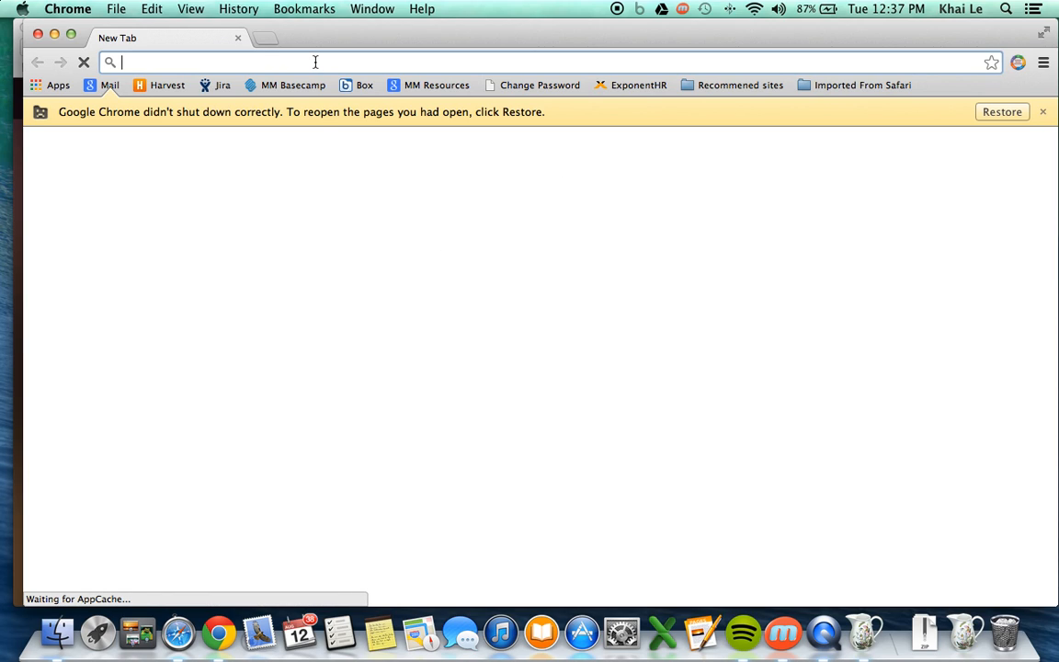
type("www.")
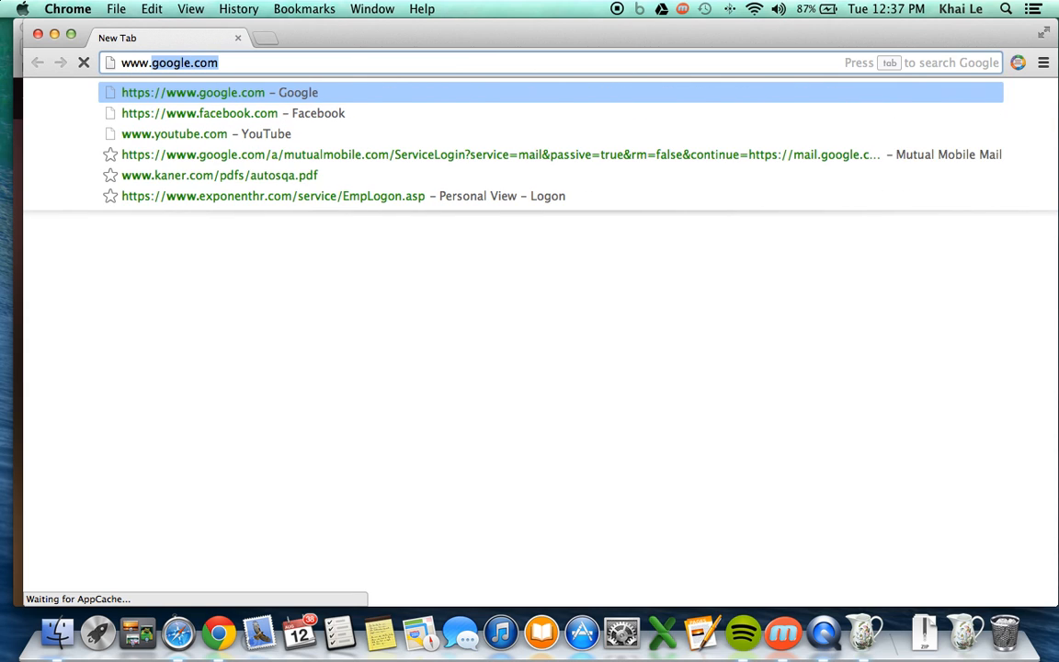
type("charlesp")
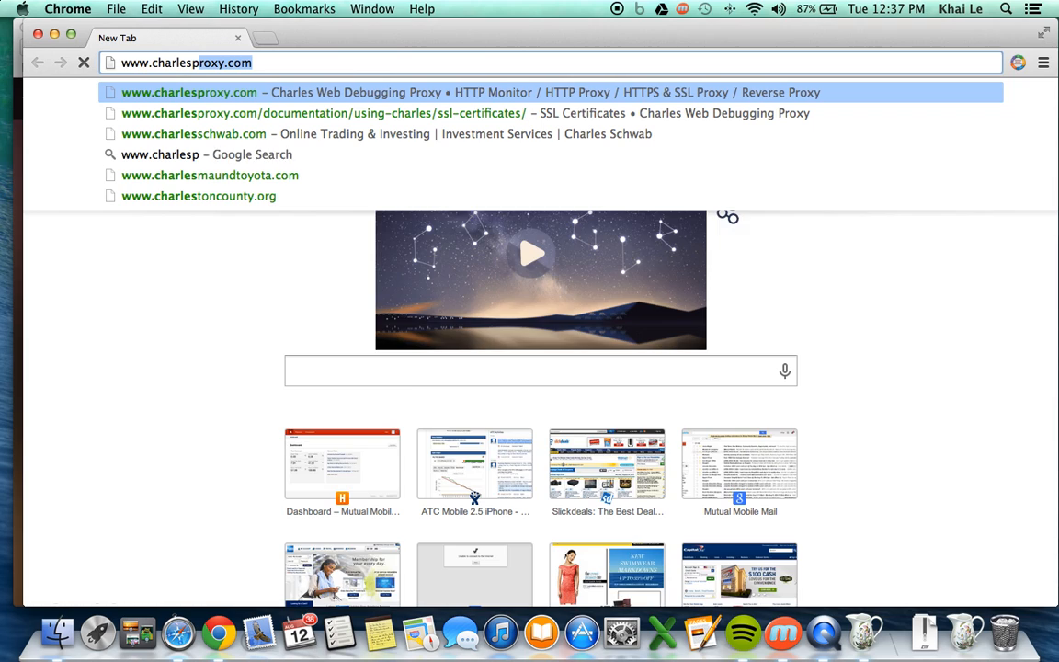
type("roxy.com/")
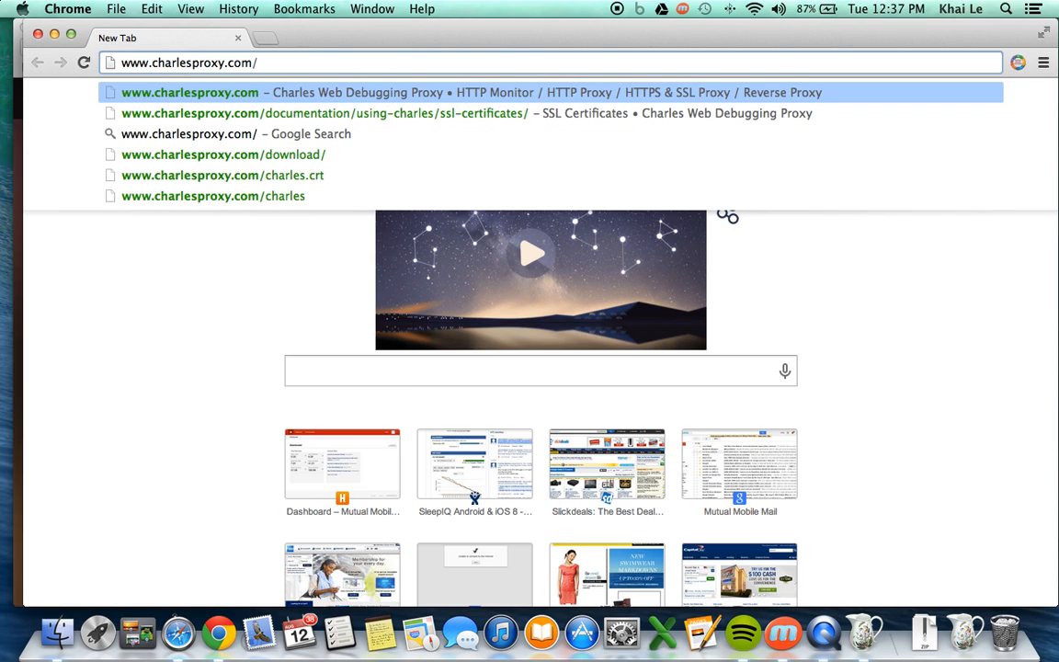
type("ssl.zip")
key("Return")
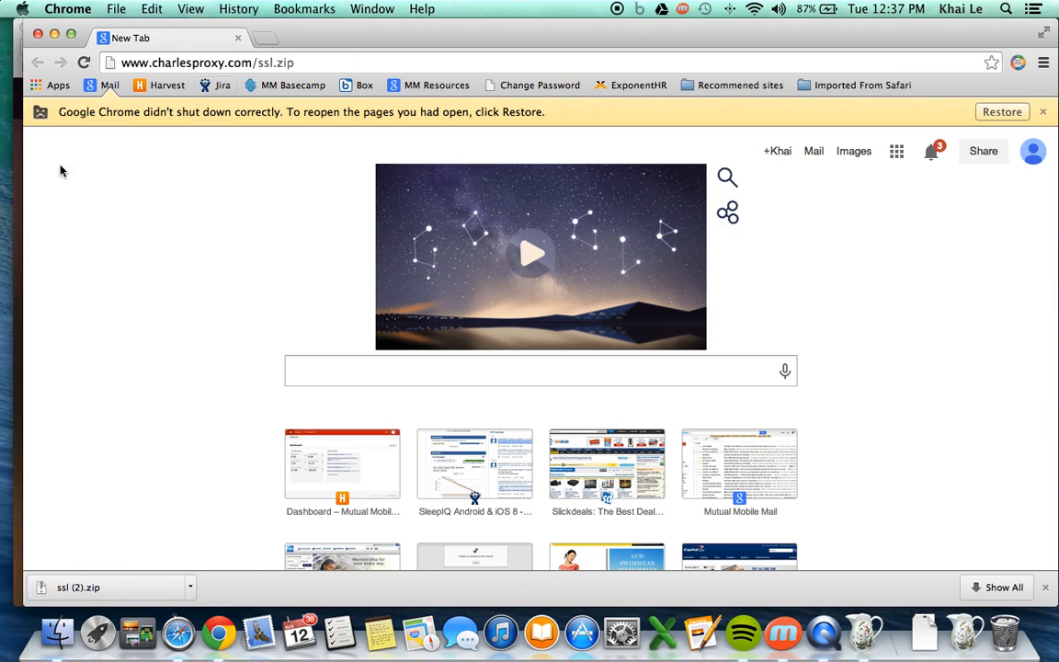
- Switch to Finder and extract the certificate from ssl (2).zip in the Downloads folder
left_click(57, 632)
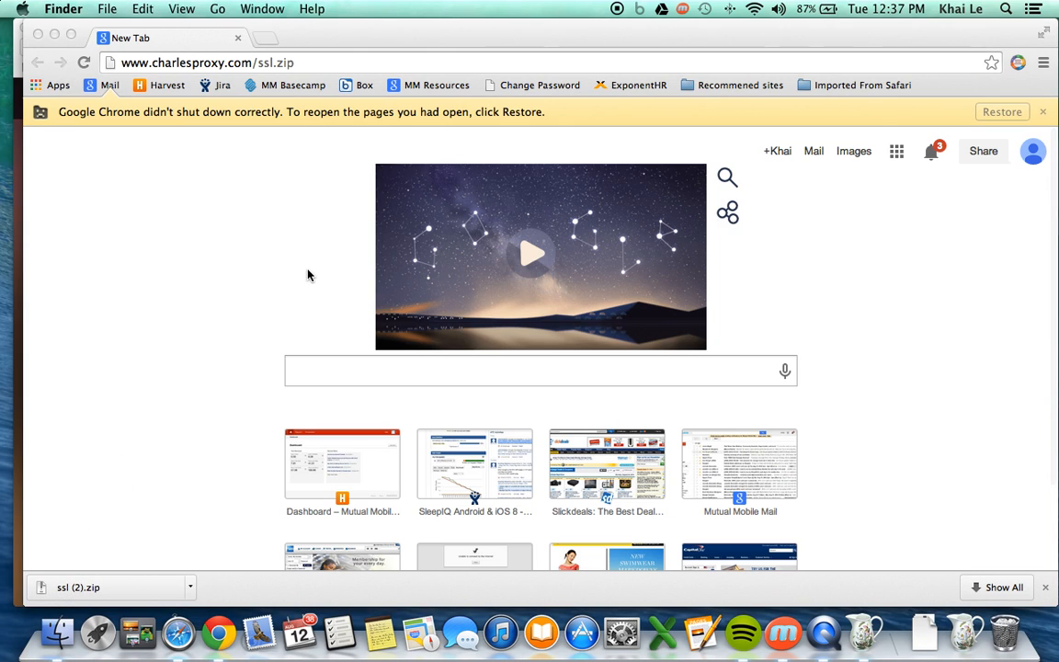
left_click(281, 228)
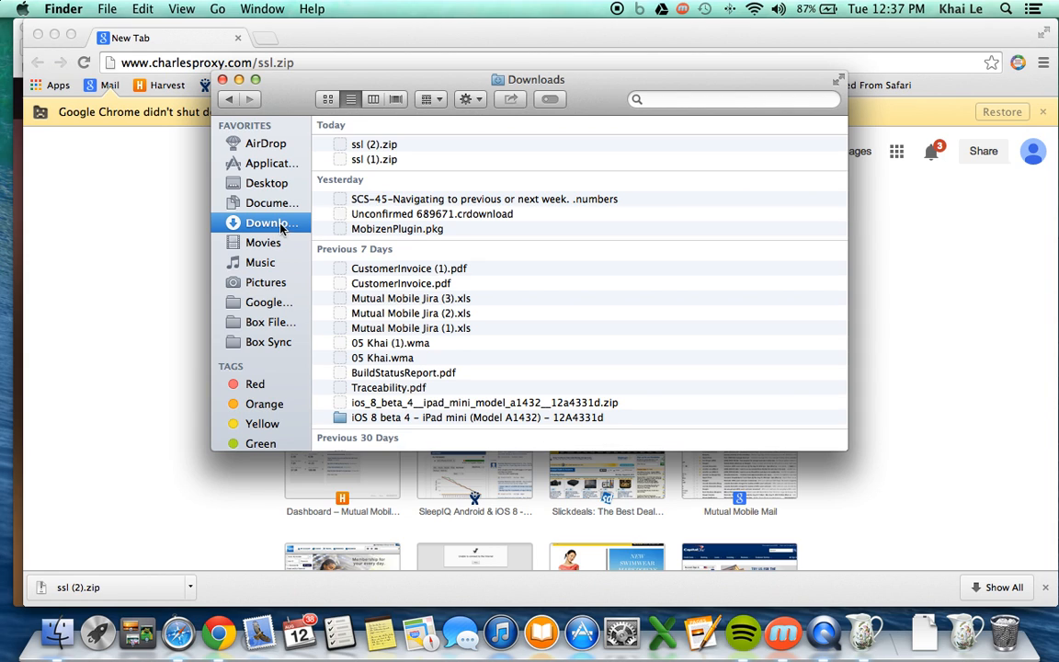
left_click(379, 143)
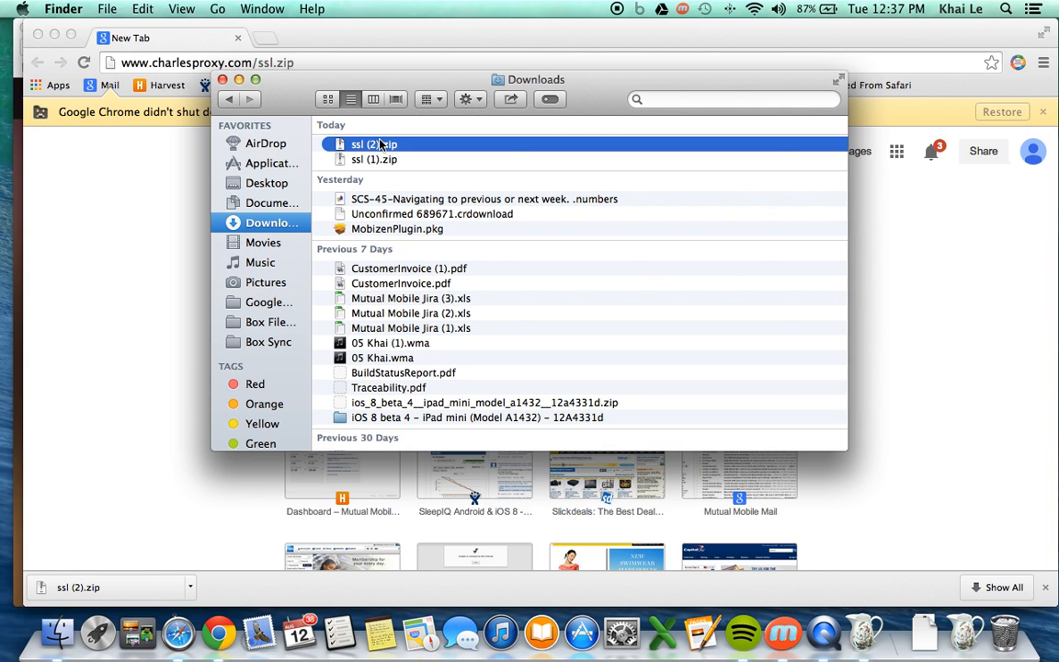
double_click(379, 144)
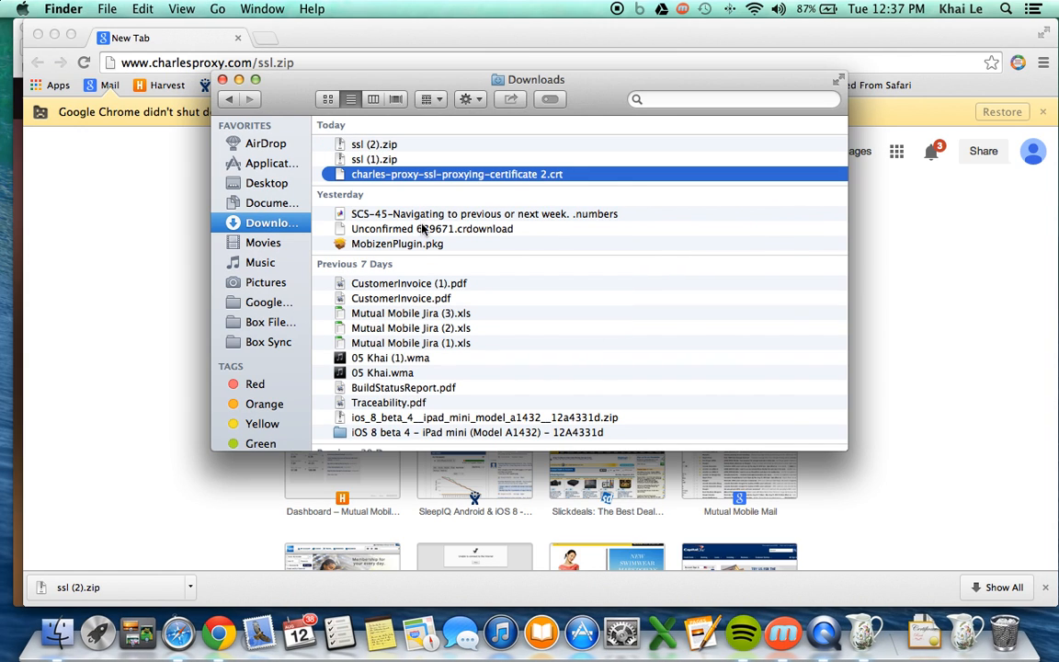
scroll(420, 250, "down", 10)
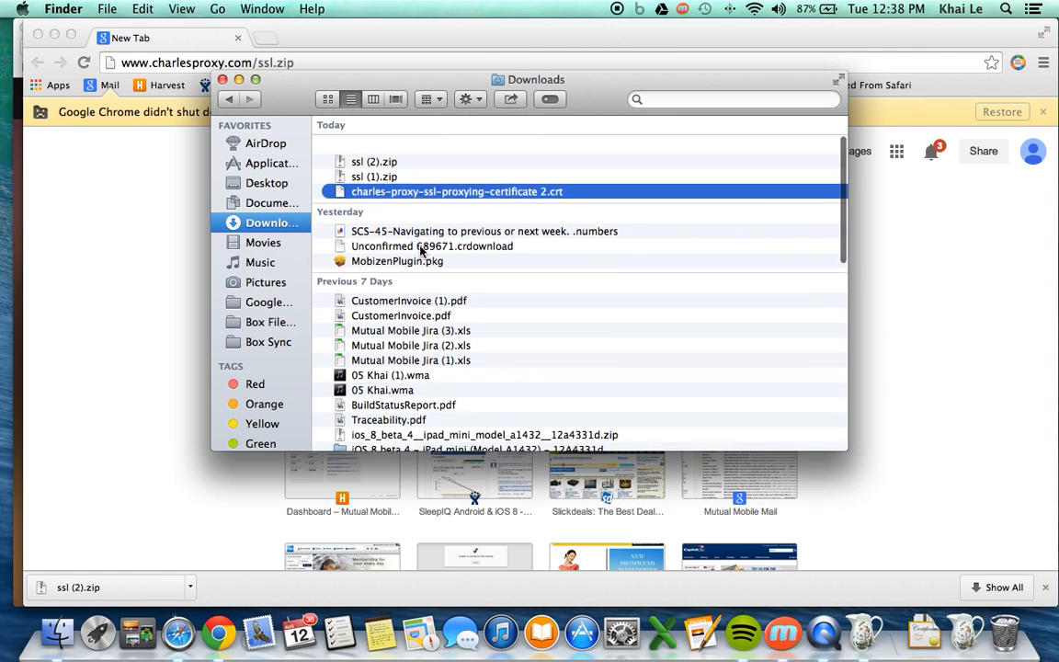
scroll(420, 249, "up", 10)
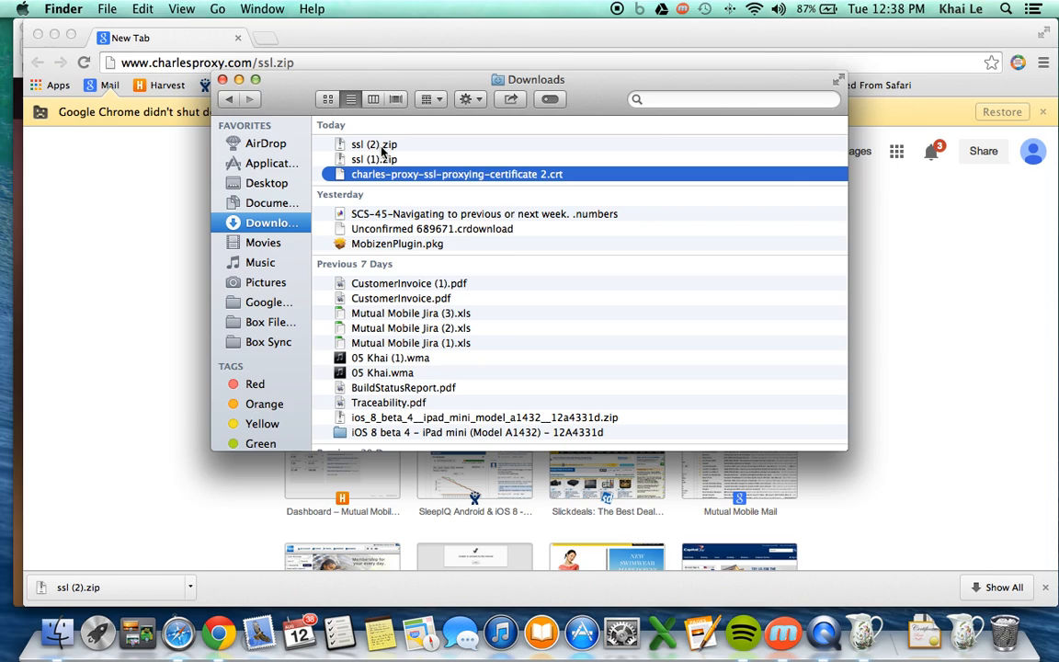
- Open charles-proxy-ssl-proxying-certificate 2.crt from the Downloads folder in Keychain Access
left_click(385, 176)
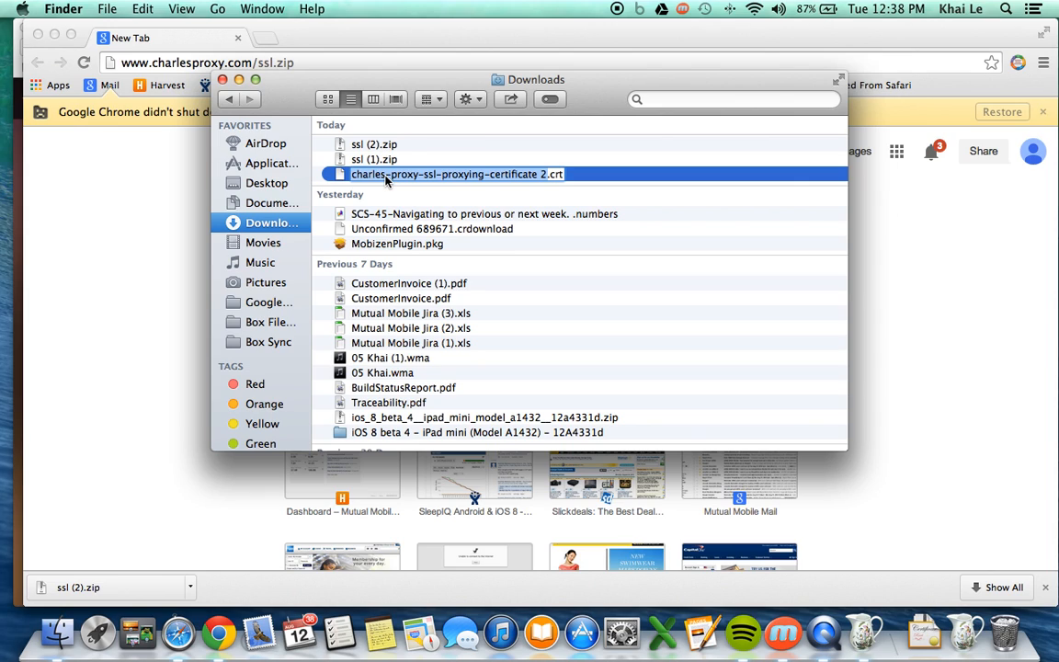
left_click(408, 198)
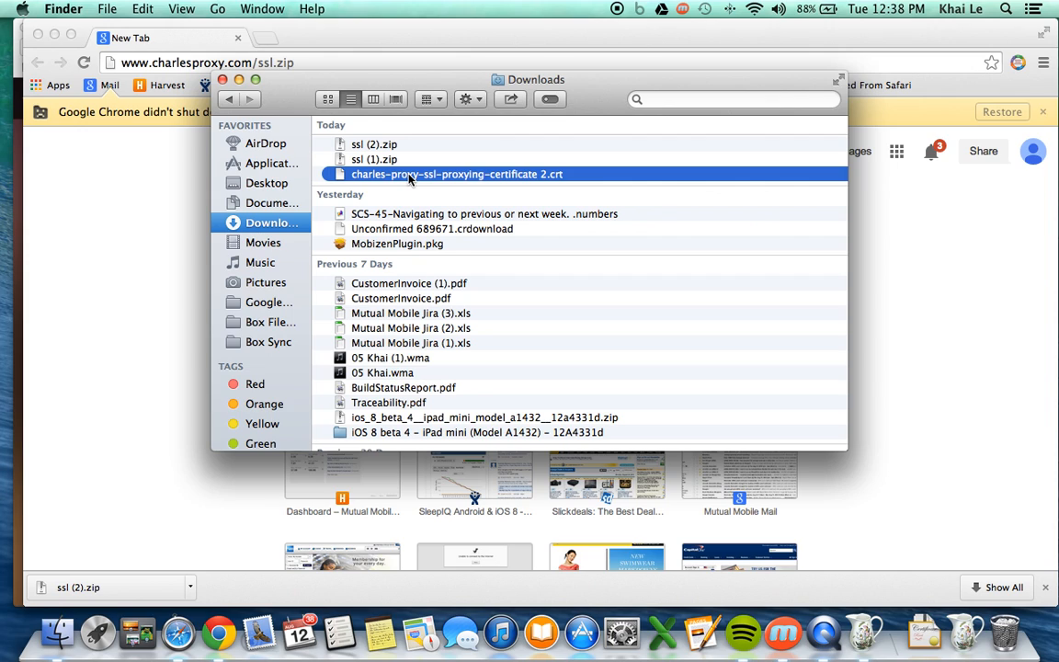
double_click(409, 178)
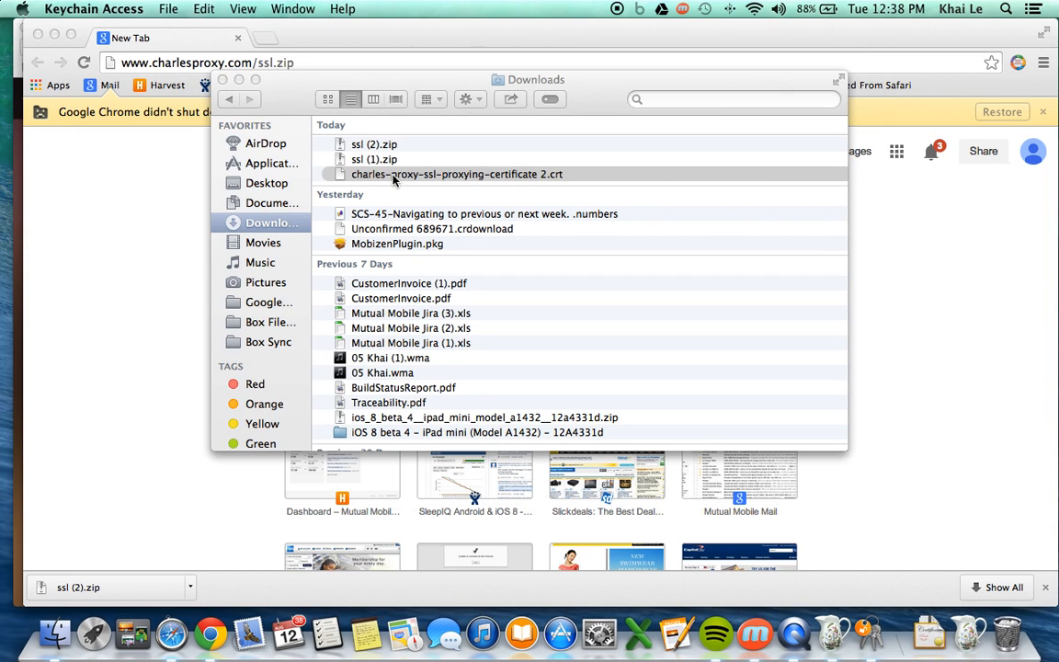
left_click(873, 641)
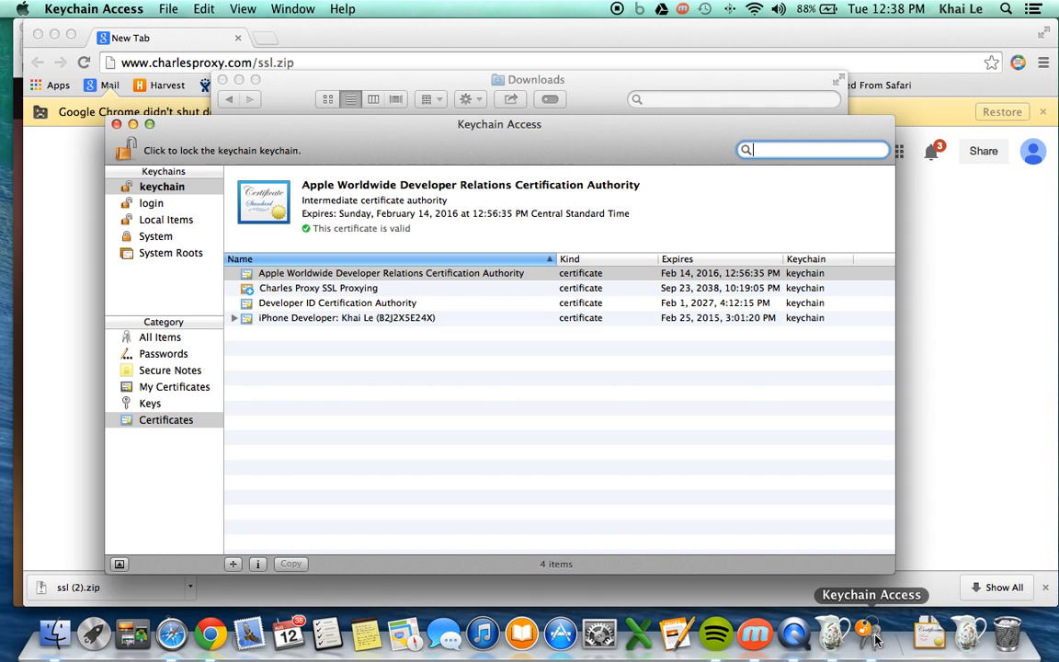
- Add the downloaded certificate from Finder to the keychain's certificates and select Charles Proxy SSL Proxying
left_click_drag(410, 138, 814, 142)
left_click(447, 86)
left_click_drag(447, 85, 156, 99)
left_click(684, 108)
left_click_drag(683, 108, 605, 81)
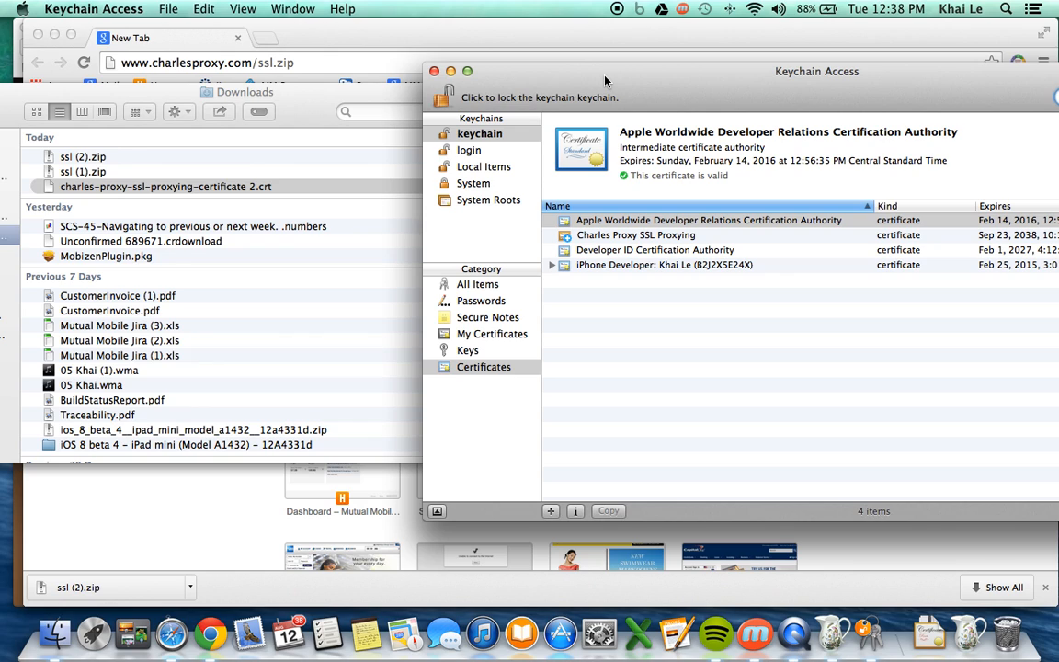
left_click_drag(154, 194, 674, 307)
left_click_drag(643, 92, 440, 62)
left_click(430, 206)
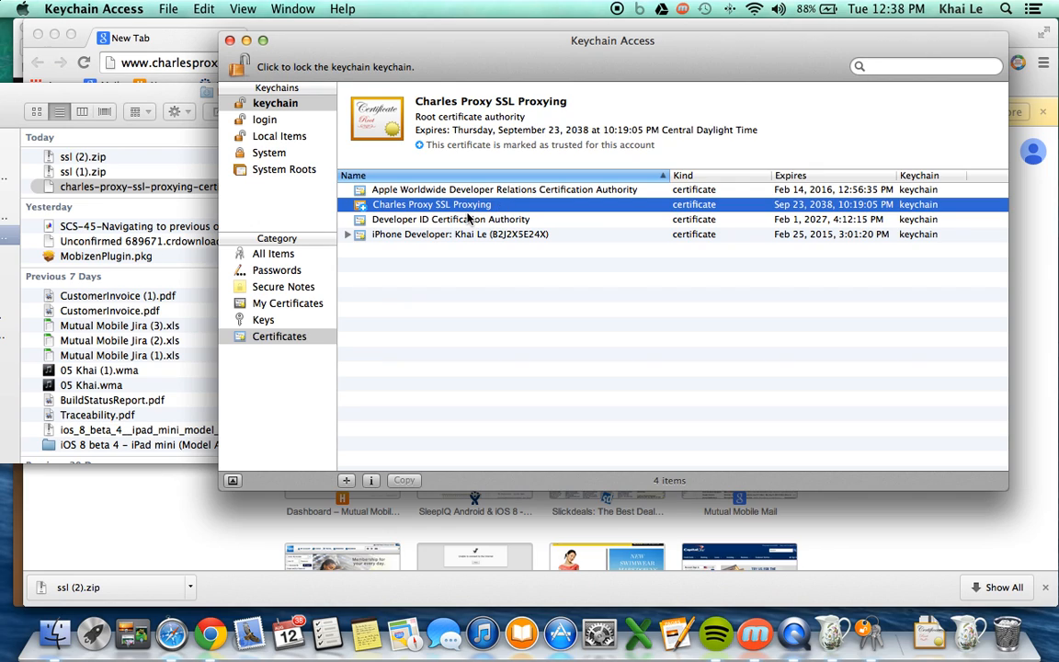
- Minimize Keychain Access, Finder and Chrome, and name the certificate charles when installing it on the phone
left_click(247, 41)
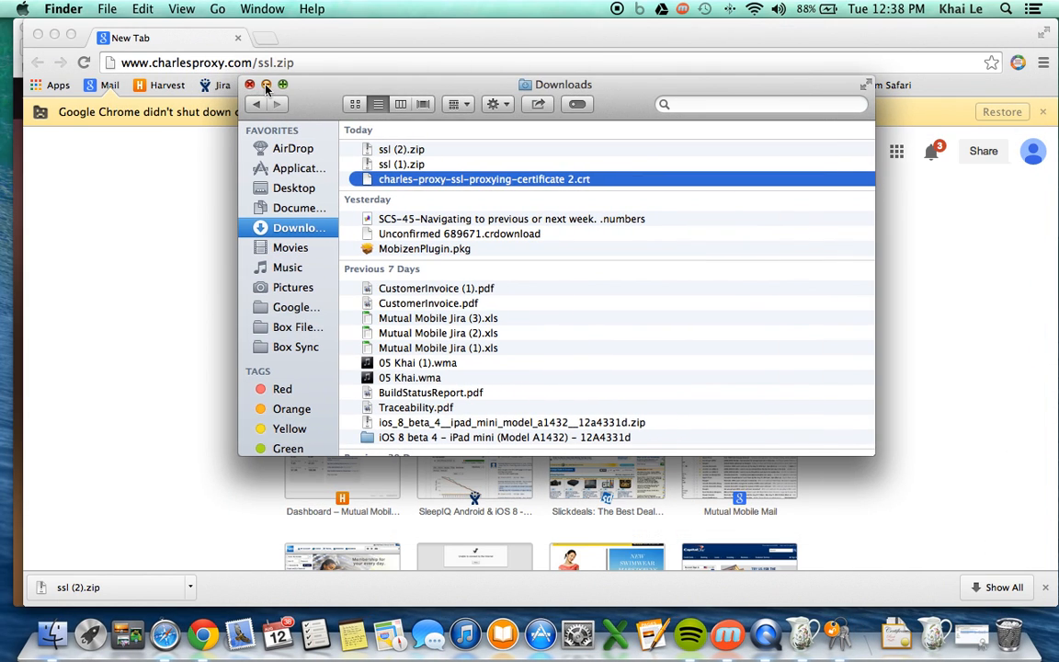
left_click(265, 85)
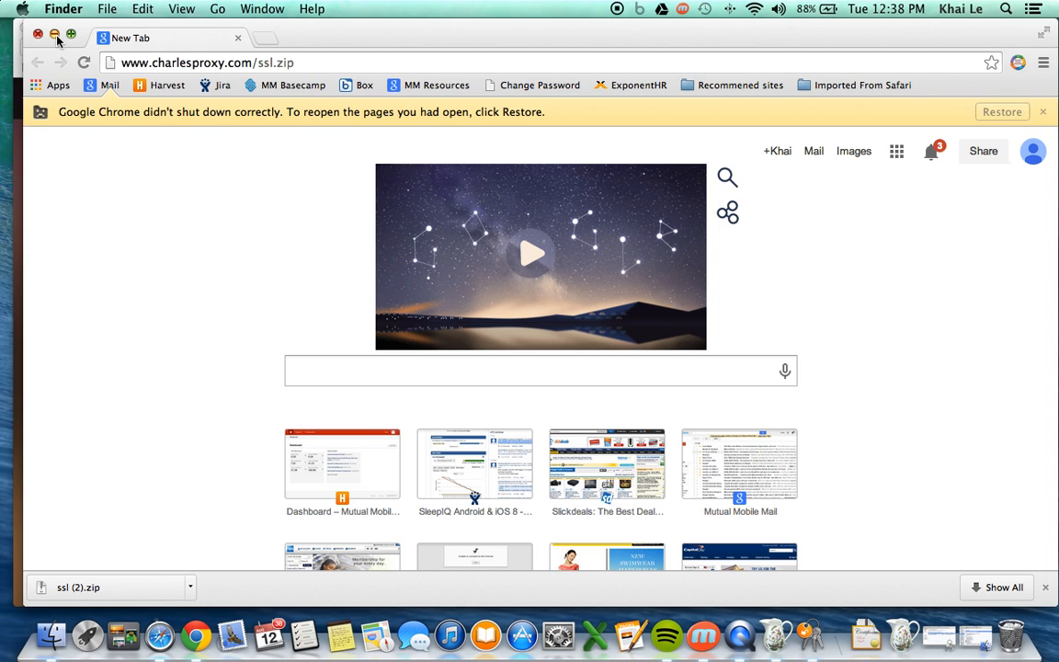
left_click(54, 34)
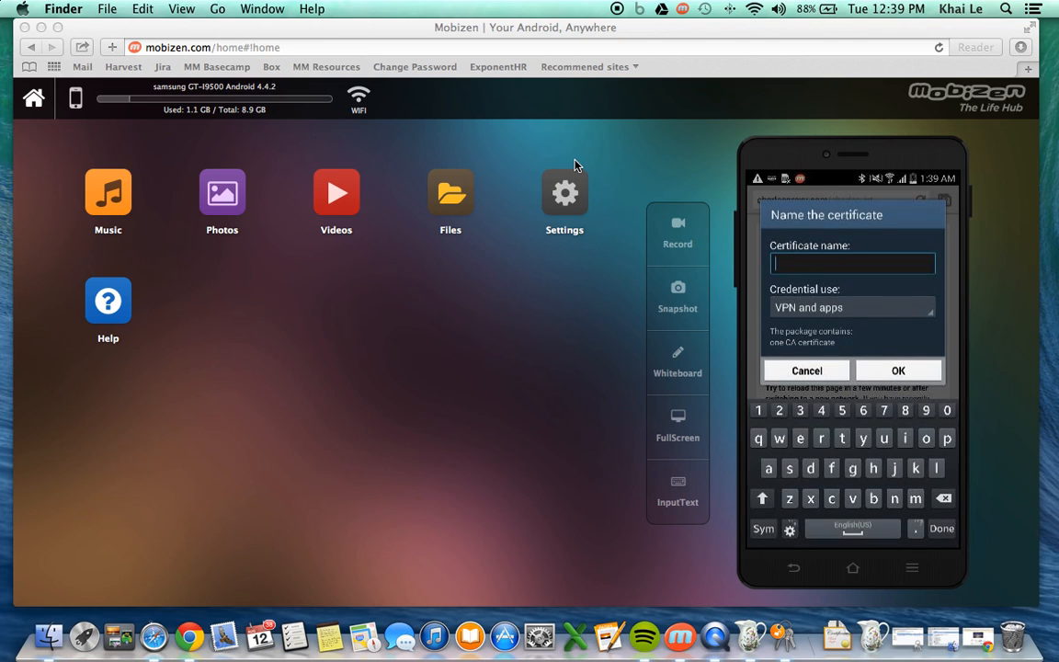
type("charles")
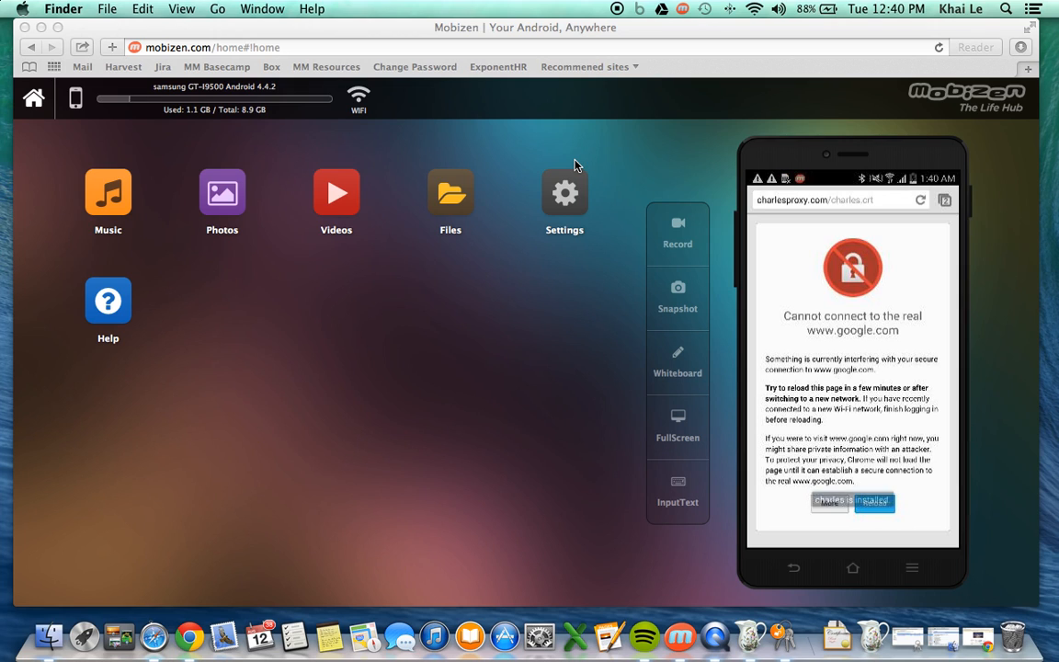
- Switch to Charles and remove the existing locations *:* and 10.10.8.219:8080 from the SSL proxying settings
left_click(750, 636)
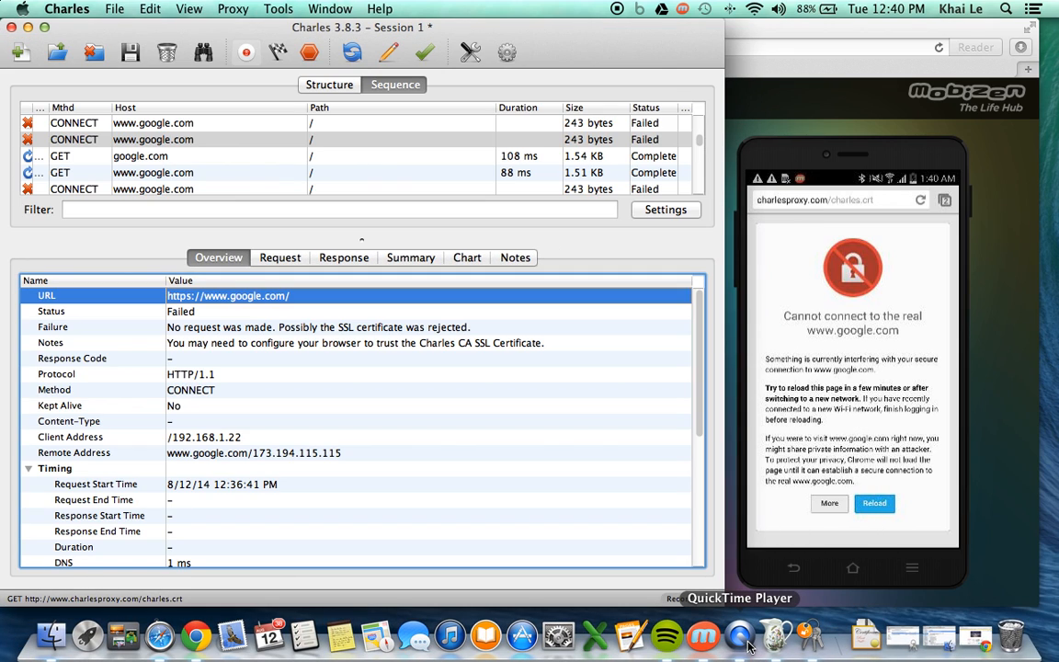
scroll(368, 151, "down", 5)
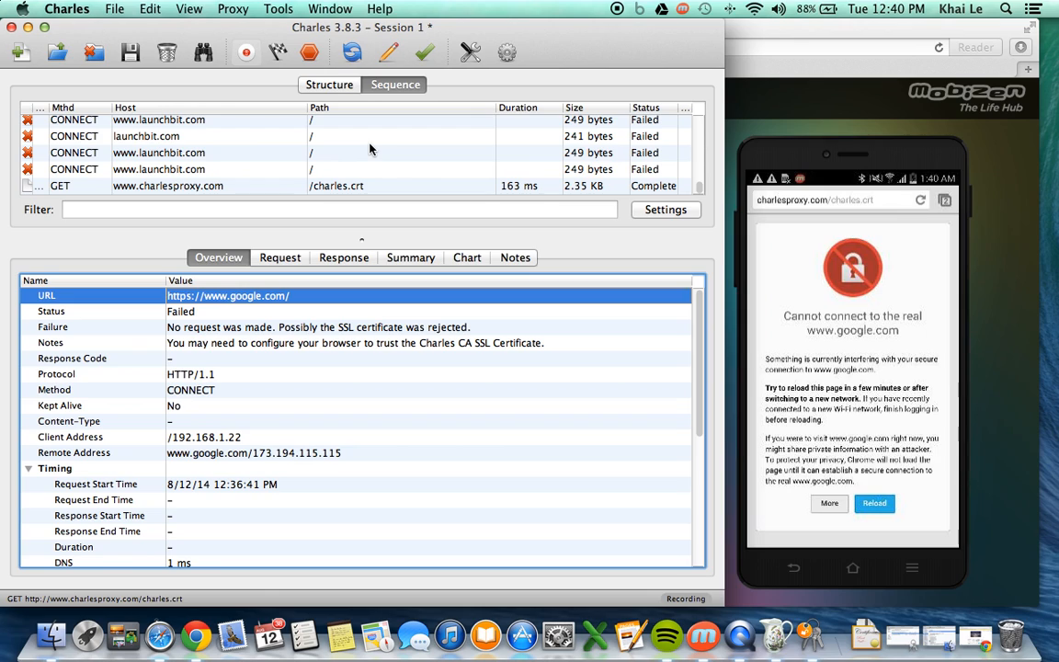
left_click(238, 10)
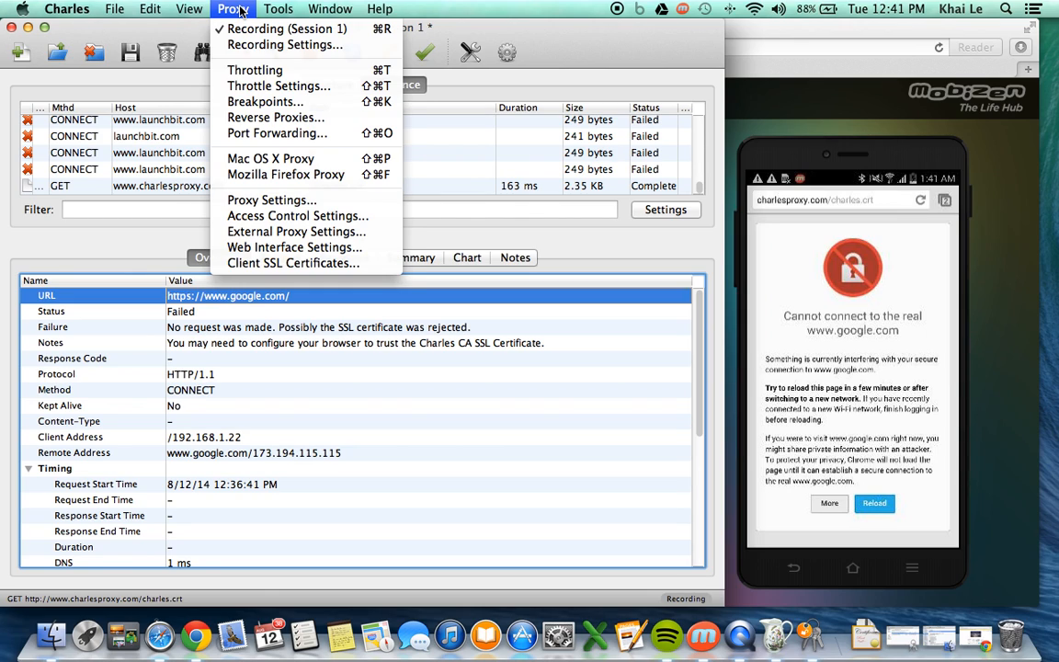
left_click(305, 202)
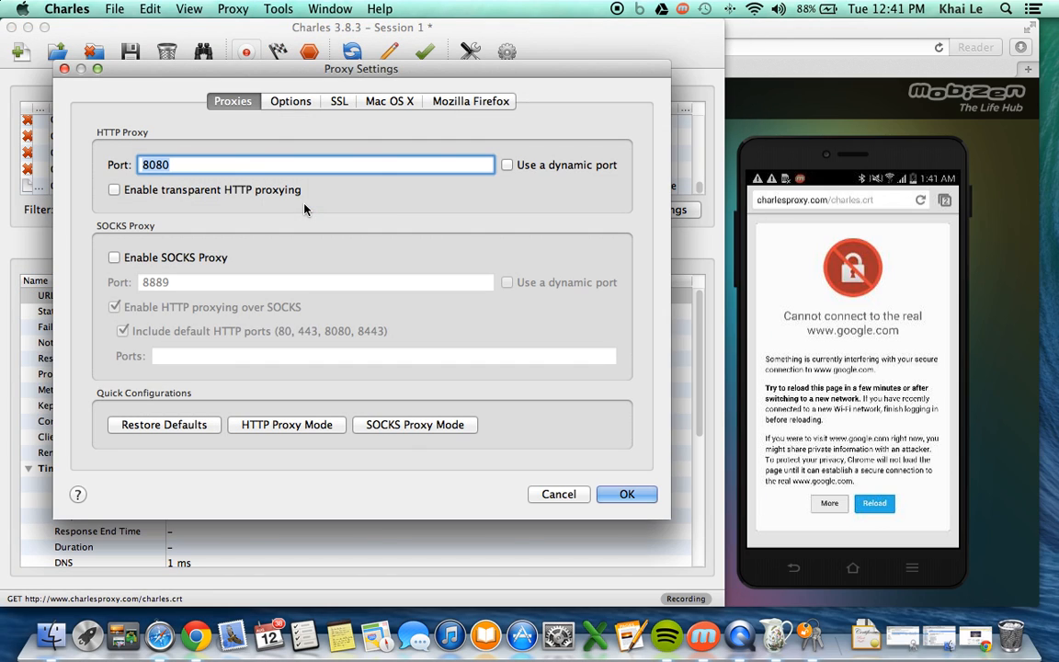
left_click(338, 103)
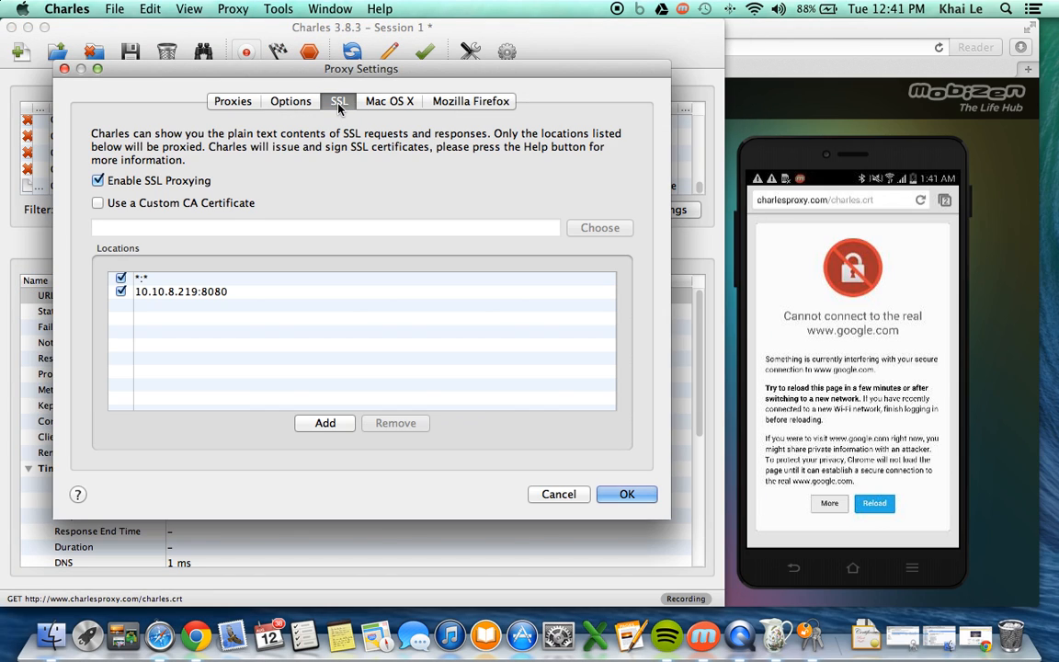
left_click(161, 183)
left_click(162, 183)
left_click(165, 276)
left_click(372, 425)
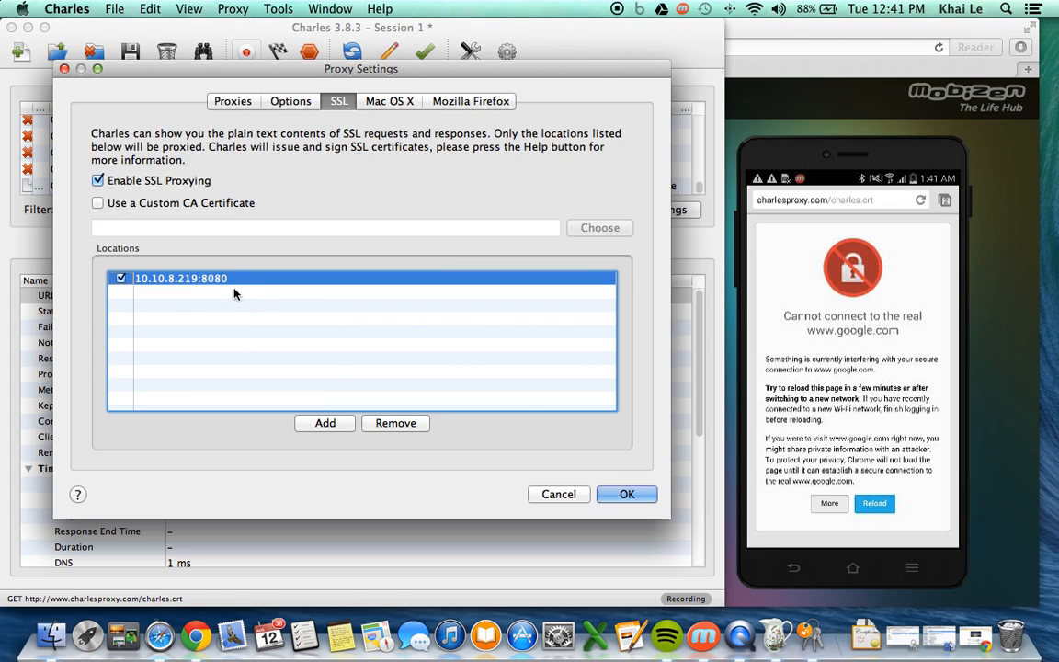
left_click(390, 422)
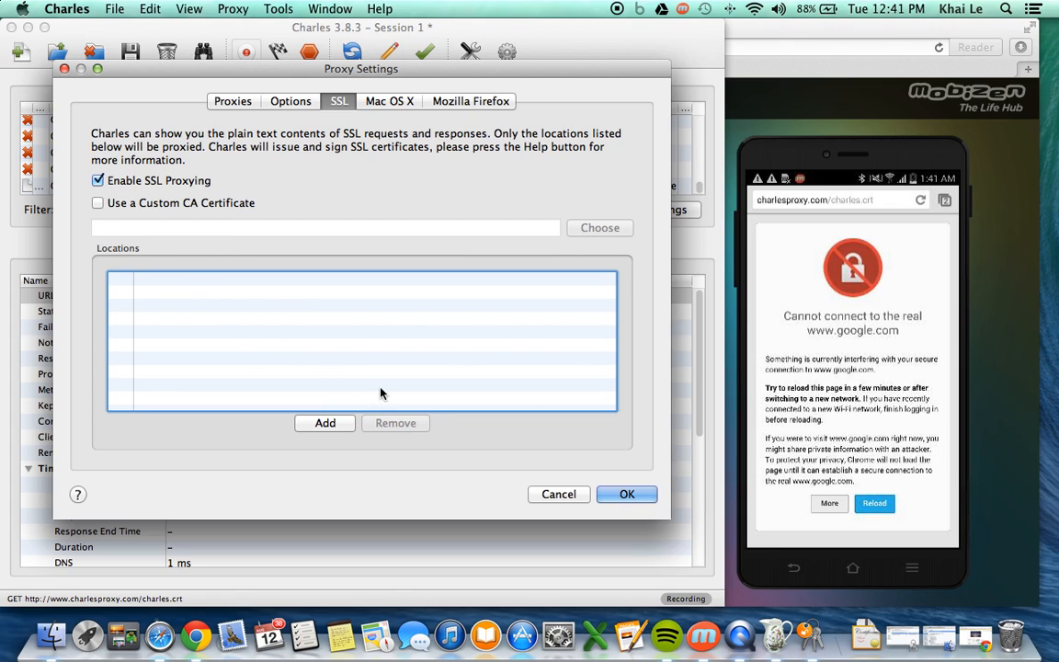
- Add an SSL proxying location with host *.* and apply the proxy settings
left_click(307, 430)
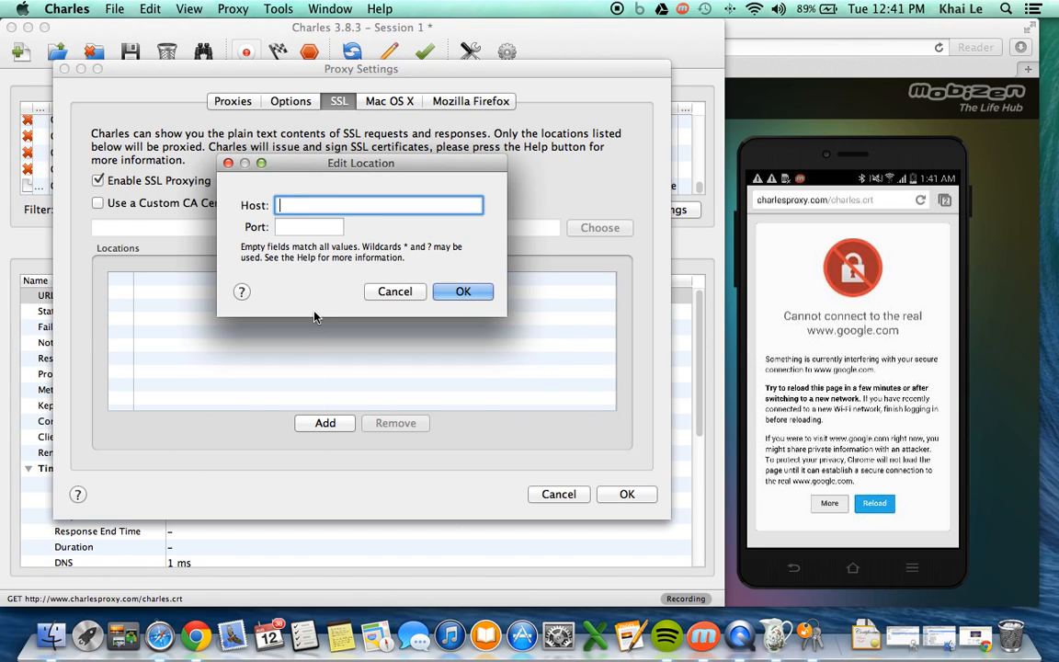
type("*.*")
left_click(447, 292)
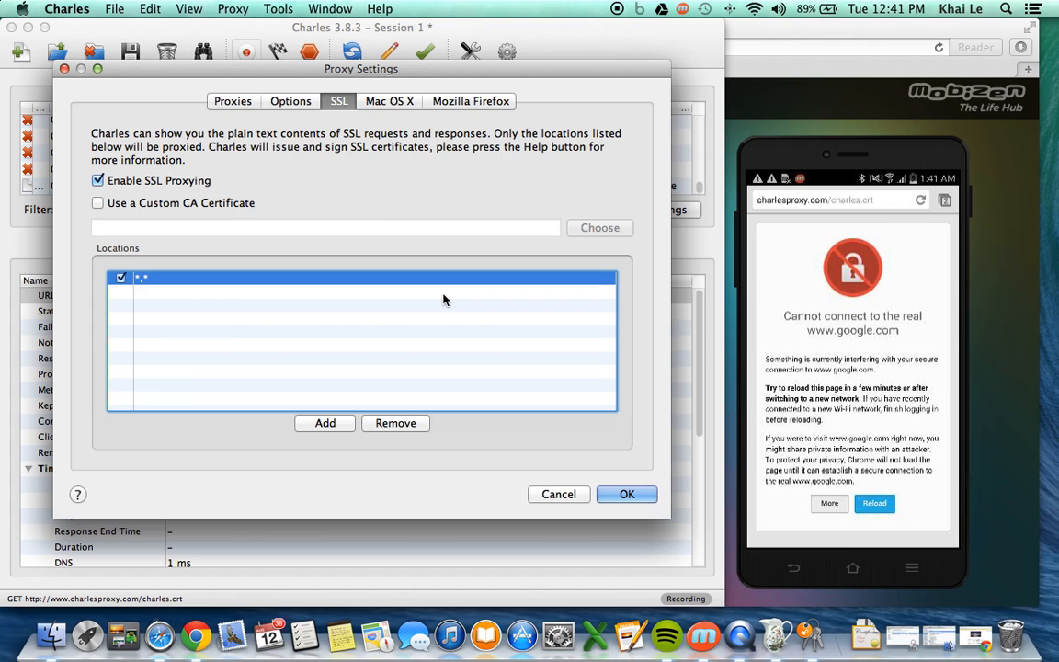
left_click(625, 496)
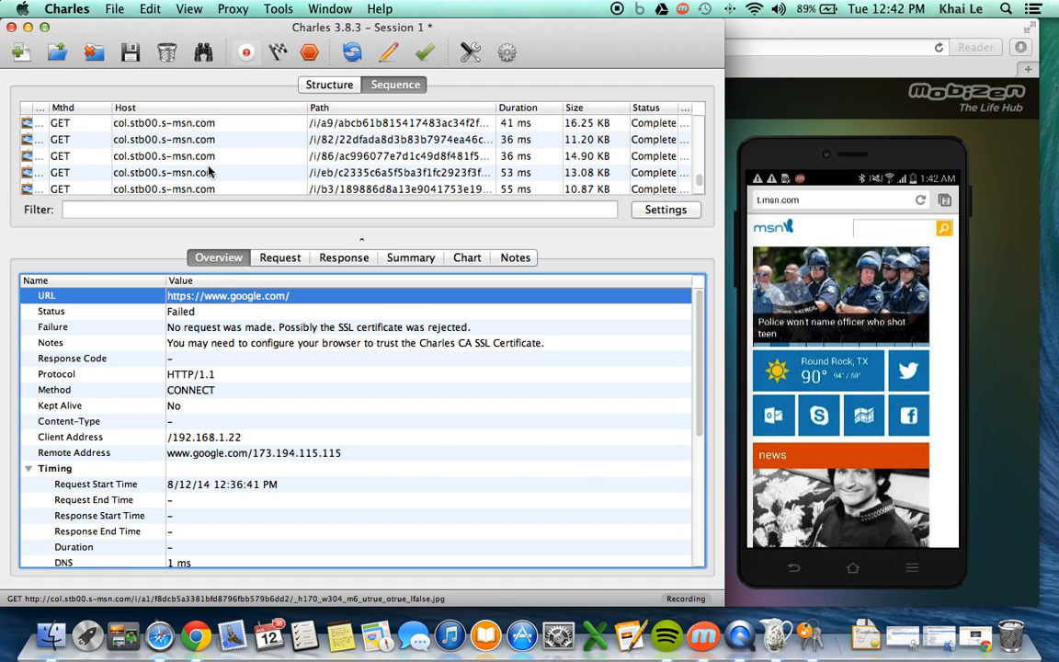
left_click(204, 158)
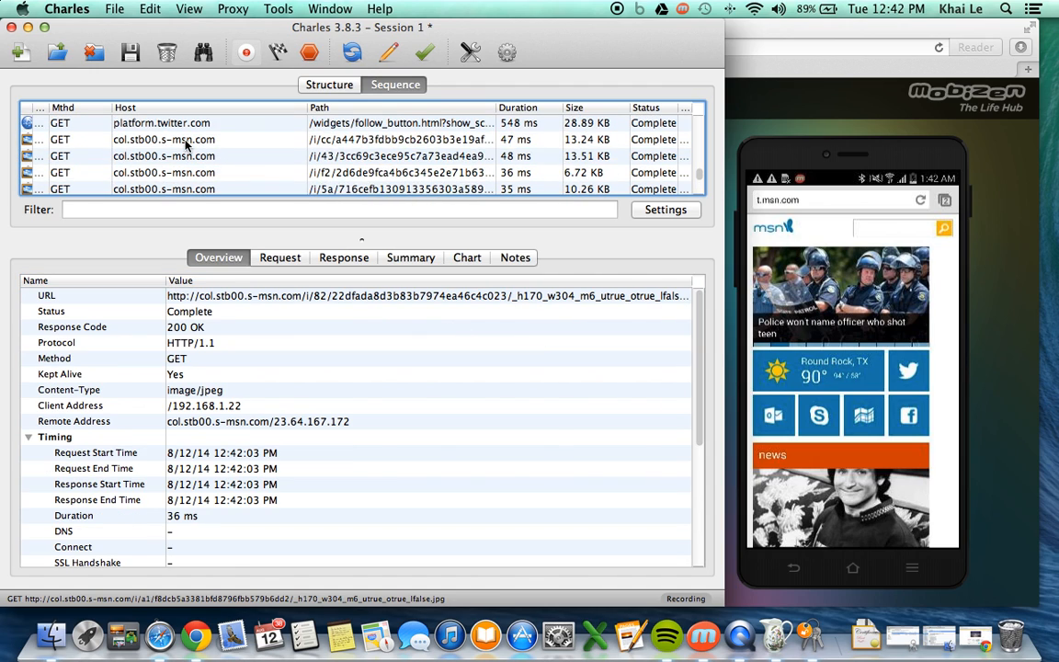
scroll(184, 144, "up", 2)
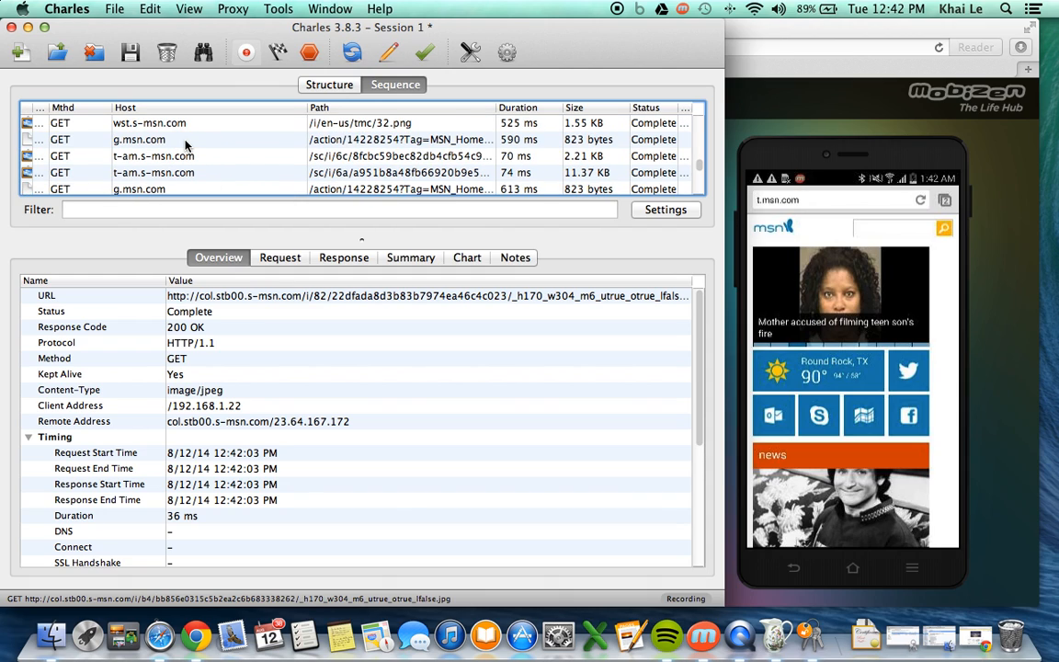
scroll(184, 144, "up", 3)
scroll(184, 140, "down", 1)
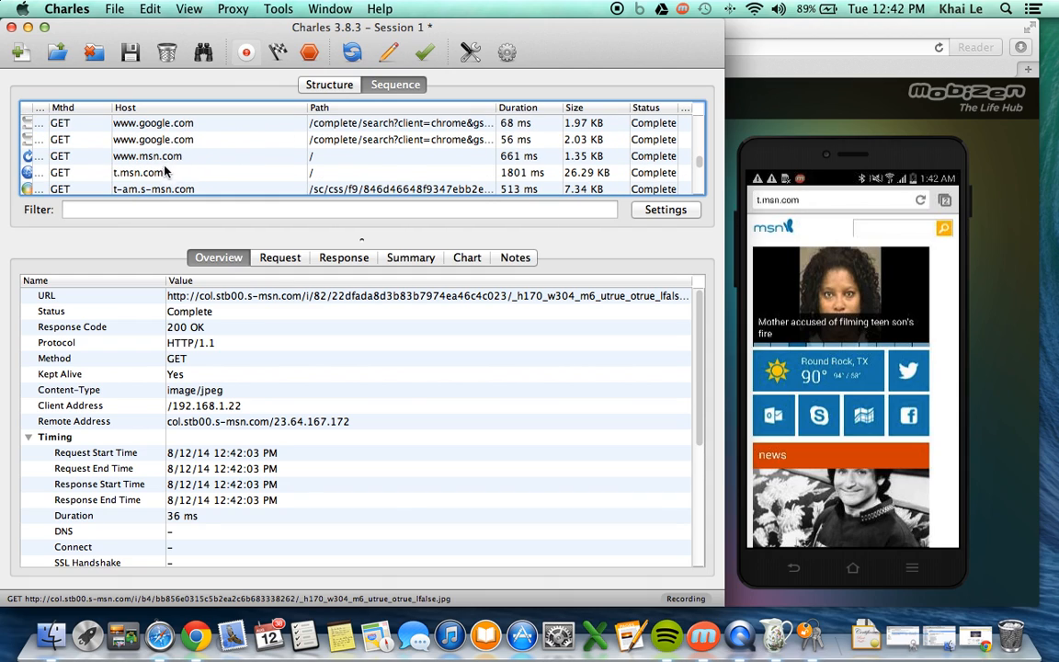
left_click(162, 173)
left_click(165, 157)
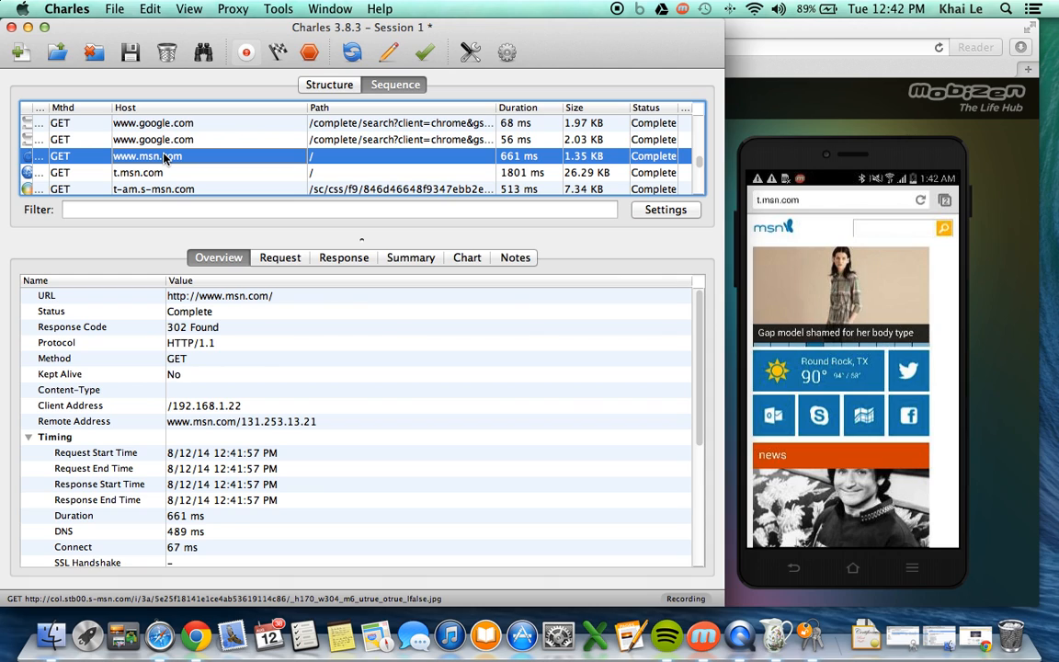
left_click(163, 173)
left_click(156, 188)
scroll(170, 171, "down", 5)
scroll(175, 172, "down", 3)
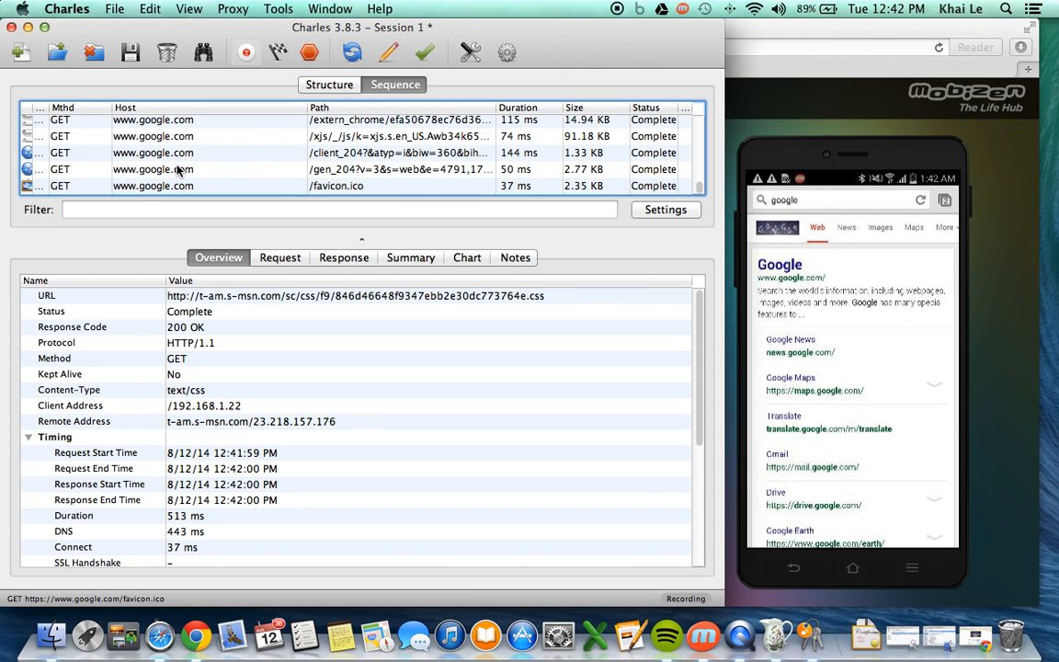
left_click(179, 169)
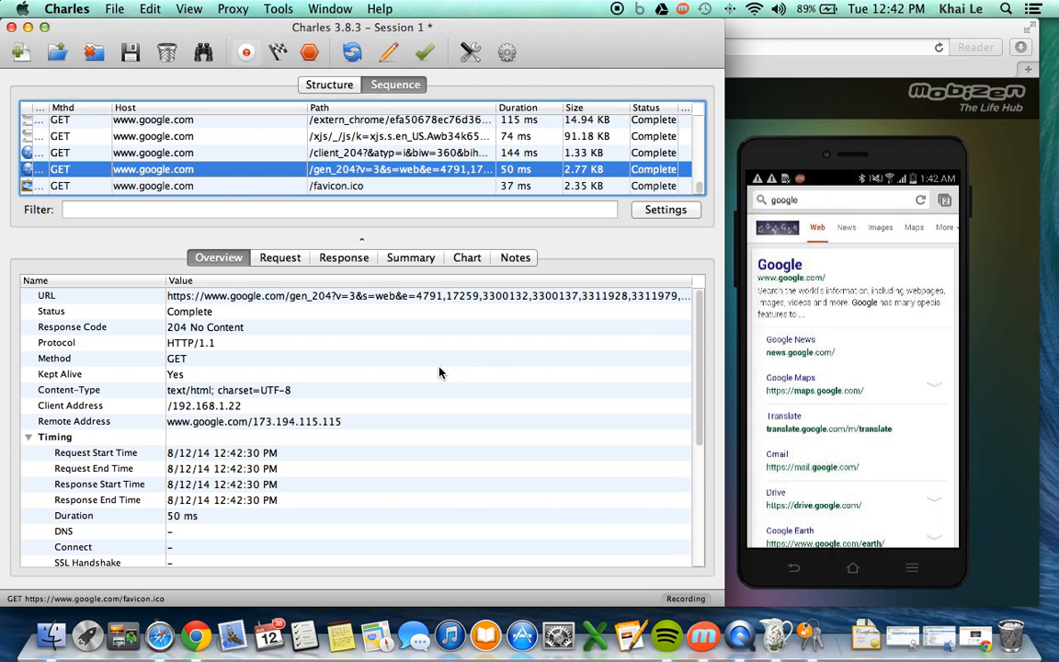
scroll(180, 157, "up", 3)
scroll(180, 159, "up", 3)
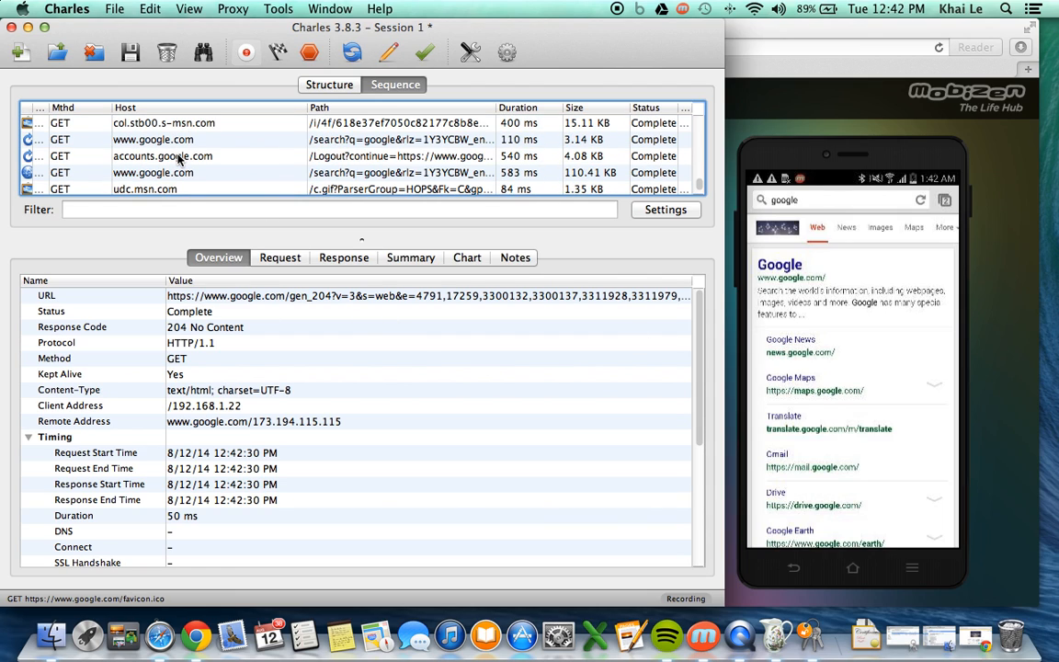
scroll(180, 159, "up", 10)
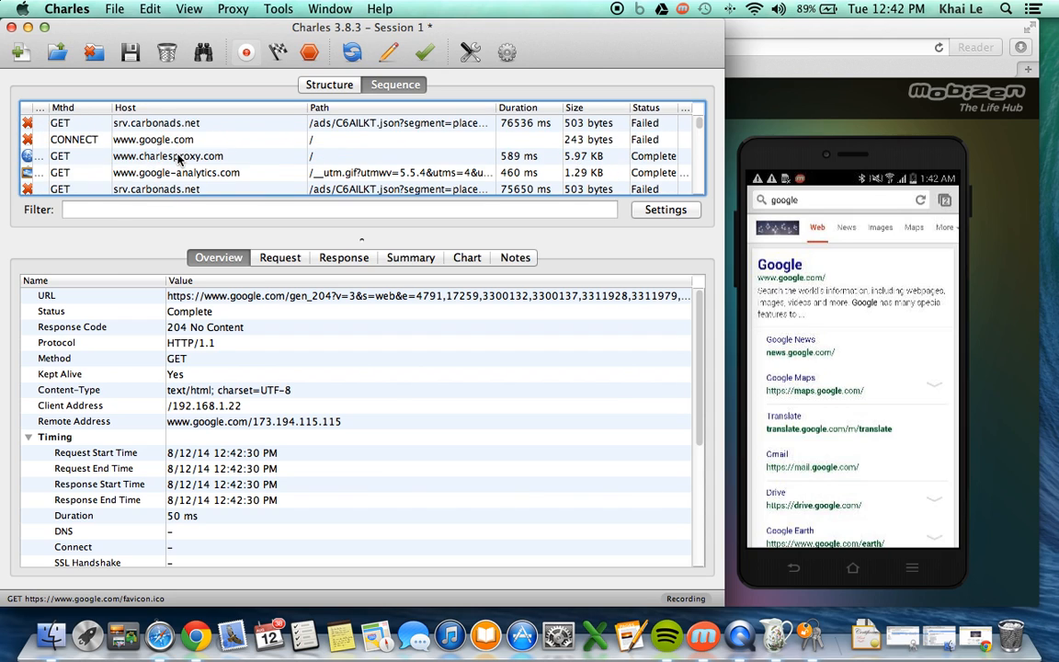
scroll(180, 159, "up", 3)
scroll(180, 159, "down", 15)
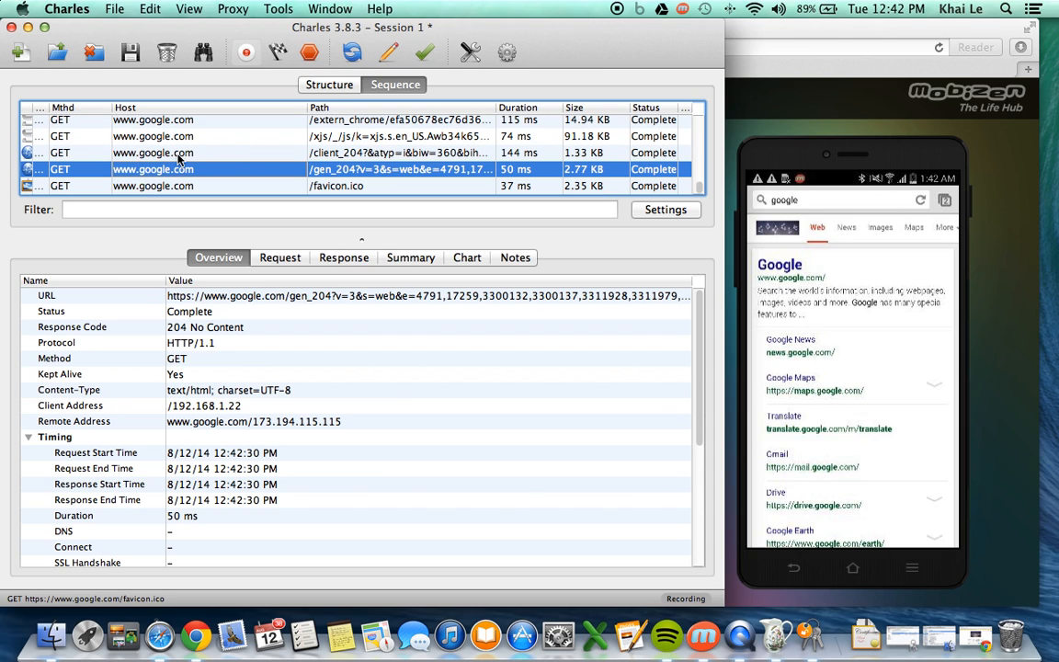
left_click(182, 184)
left_click(182, 158)
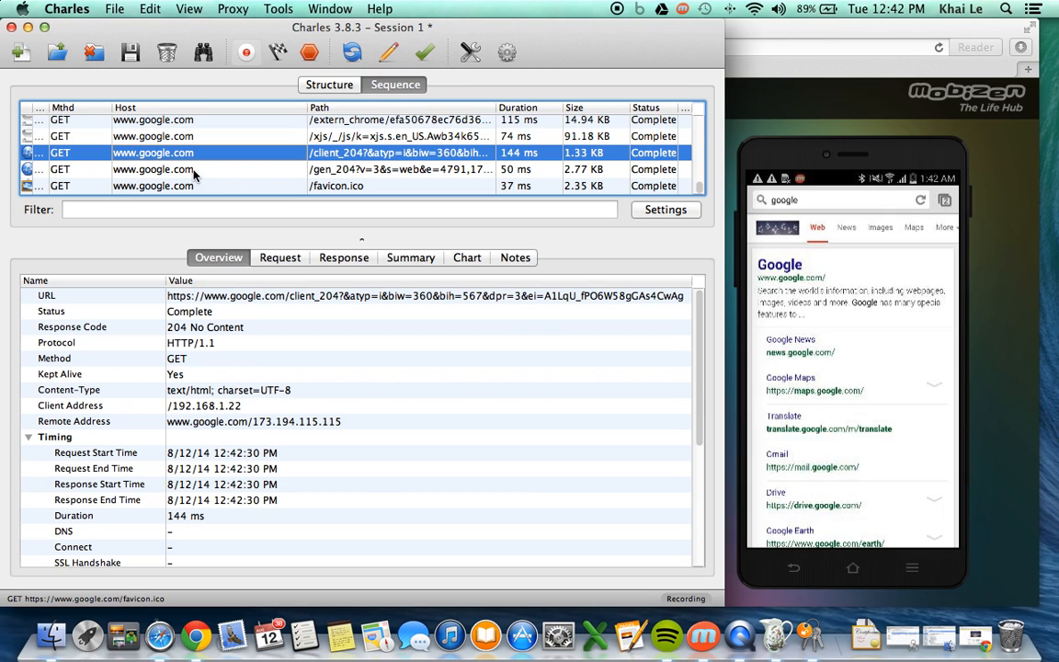
left_click(194, 173)
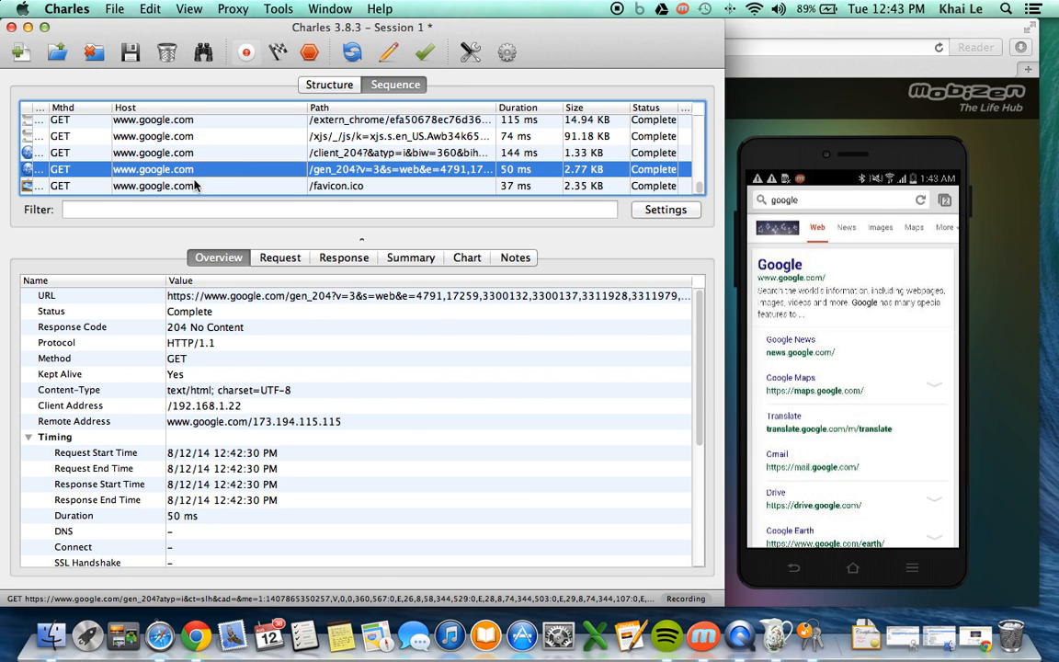
left_click(194, 186)
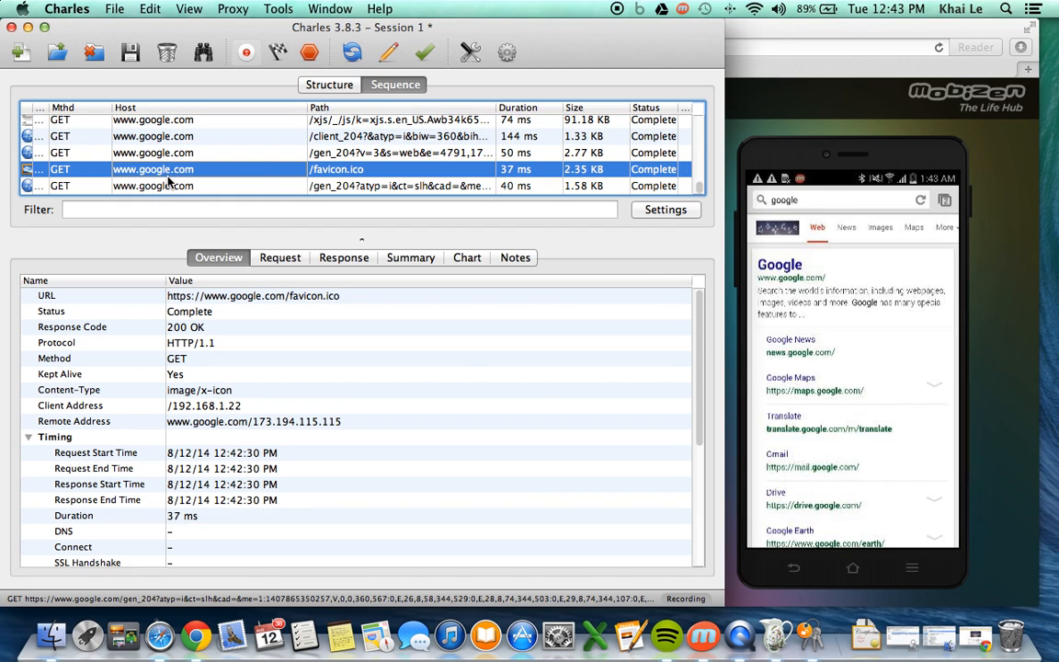
left_click(170, 187)
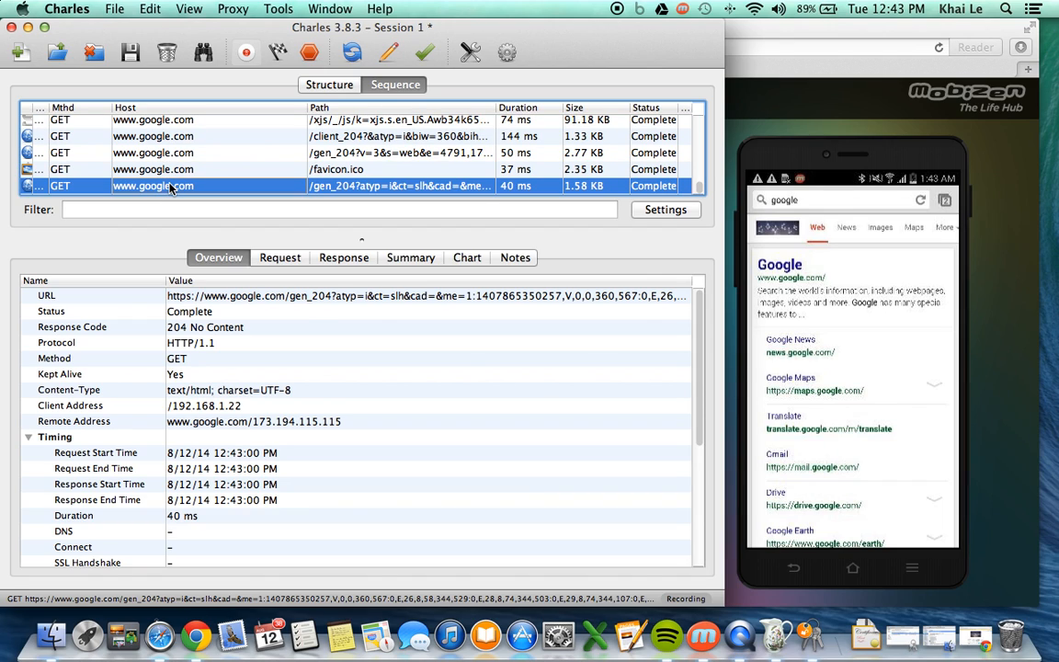
left_click(153, 170)
left_click(165, 158)
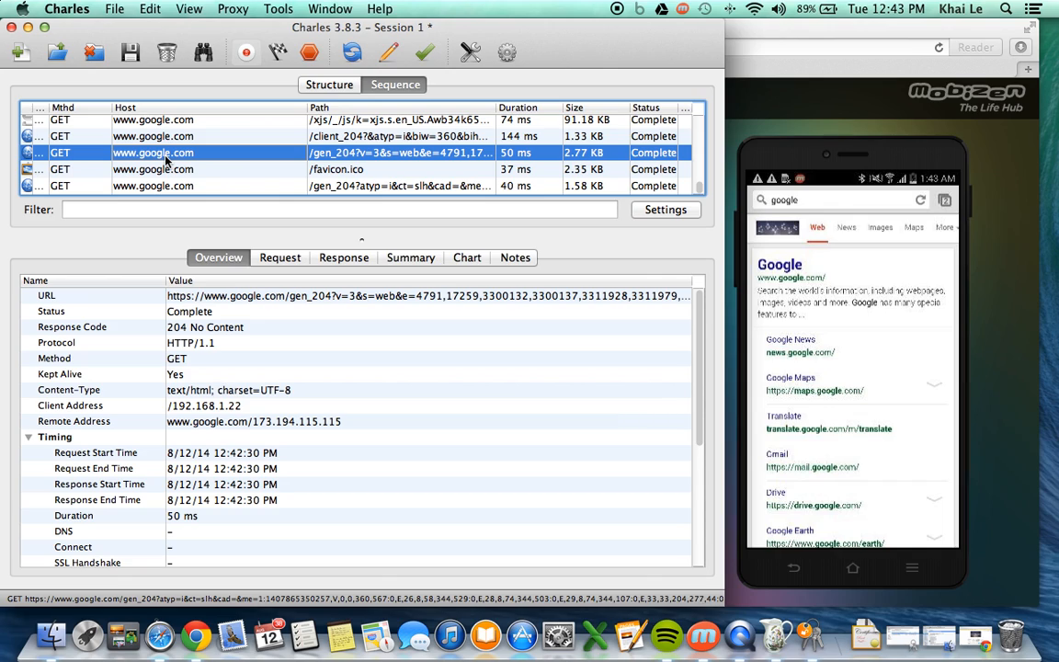
left_click(170, 175)
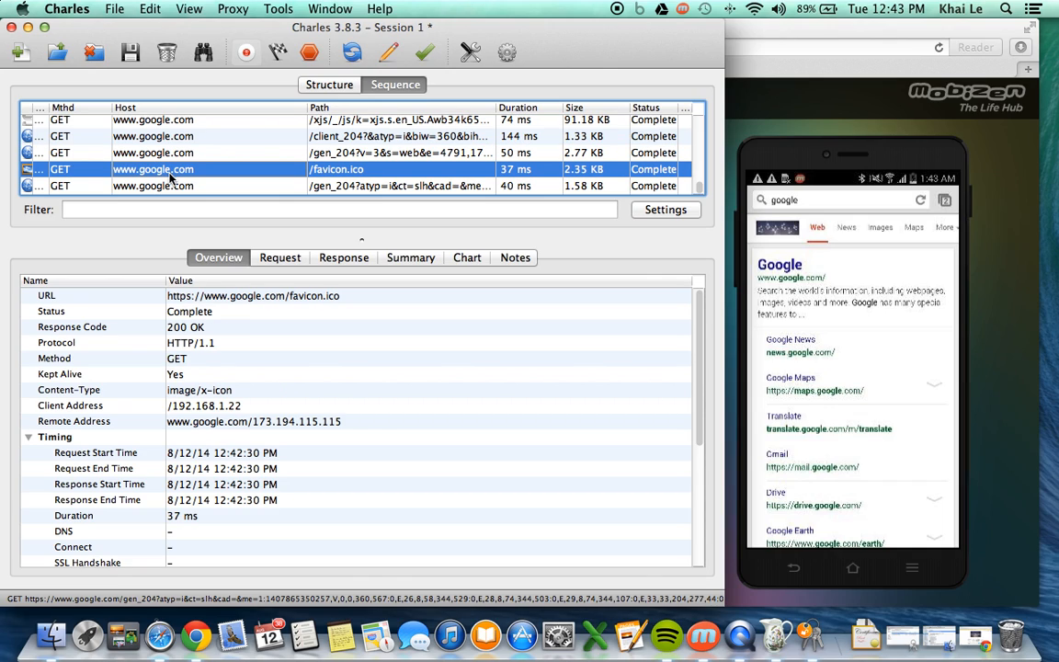
left_click(248, 53)
left_click(247, 54)
left_click(740, 637)
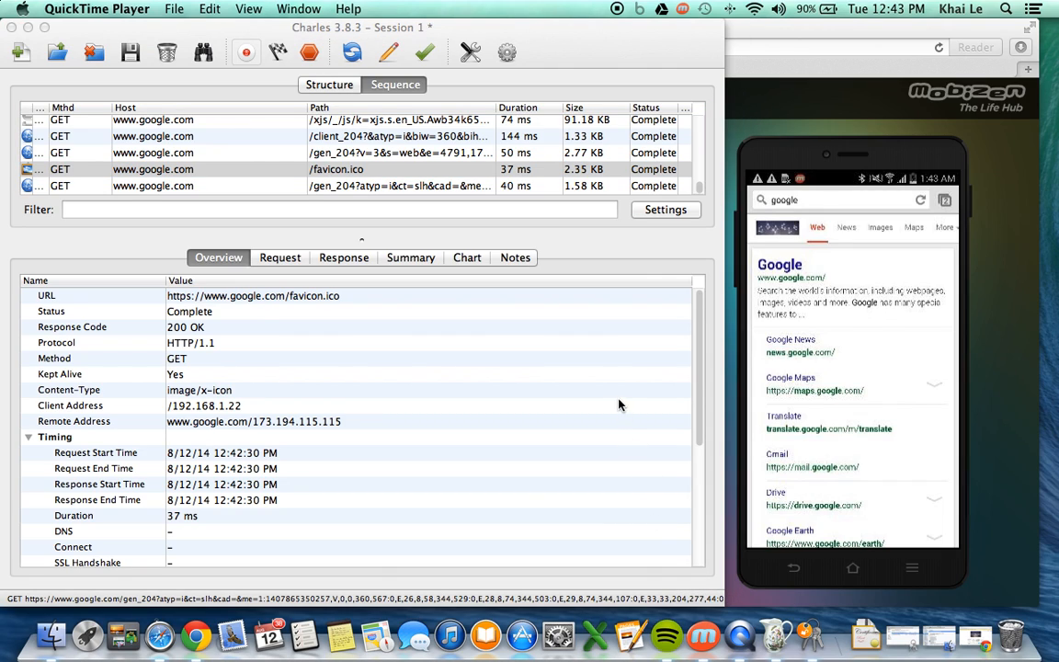